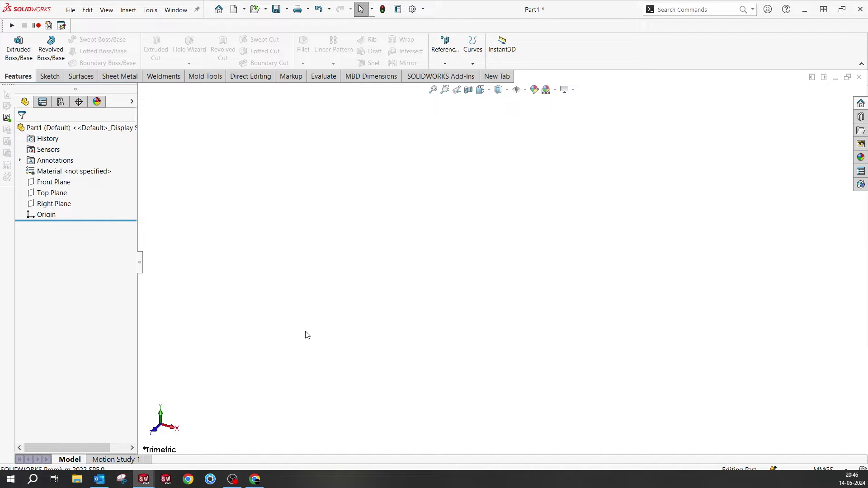
Switch from the empty SOLIDWORKS part to the browser's YouTube Playlists page.
{"action": "left_click", "coordinate": [255, 479]}
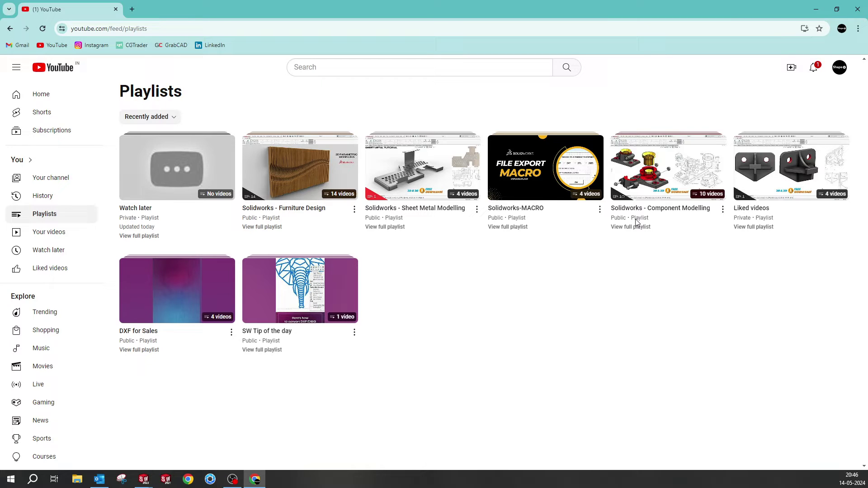
On the Top Plane, sketch a center rectangle centred on the origin.
{"action": "left_click", "coordinate": [817, 9]}
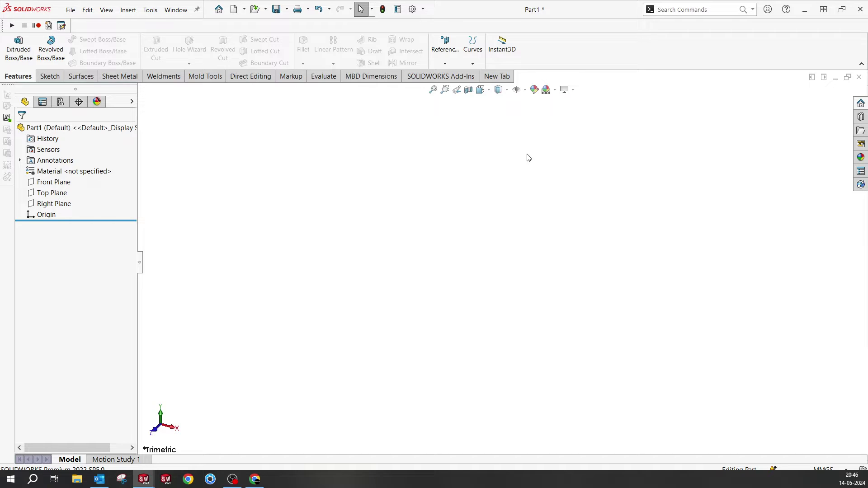
{"action": "left_click", "coordinate": [56, 197]}
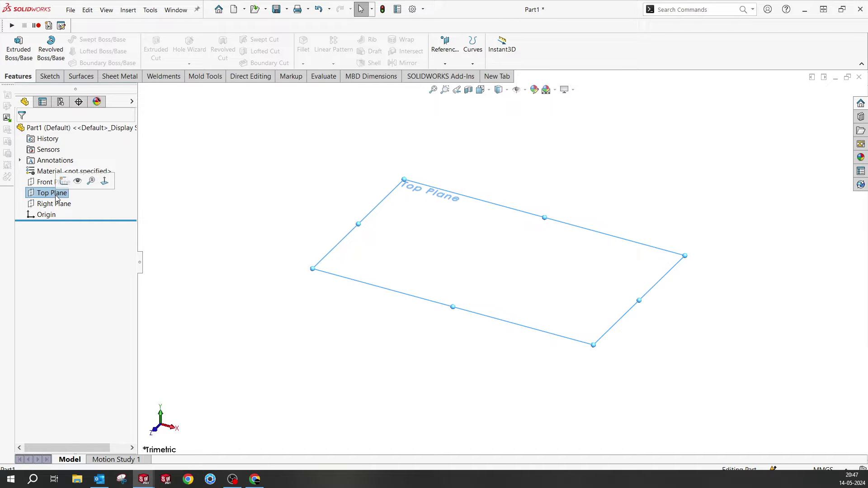
{"action": "left_click", "coordinate": [69, 182]}
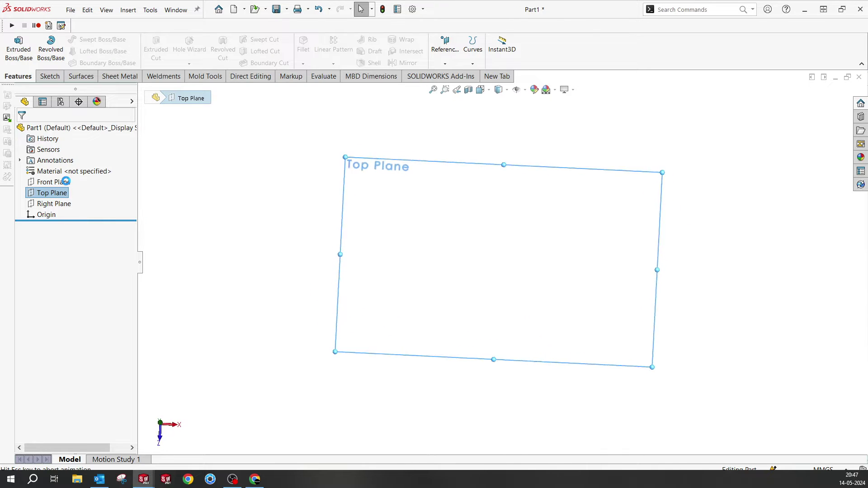
{"action": "left_click", "coordinate": [279, 175]}
{"action": "left_click", "coordinate": [94, 52]}
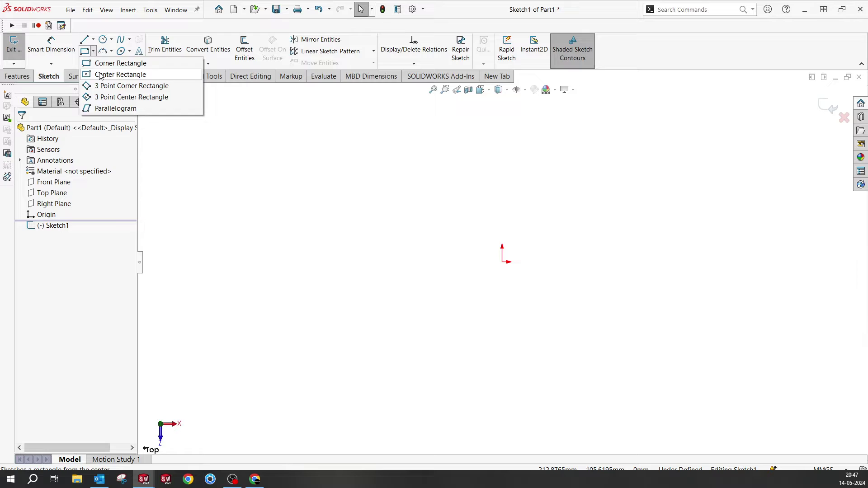
{"action": "left_click", "coordinate": [120, 74]}
{"action": "left_click", "coordinate": [502, 262]}
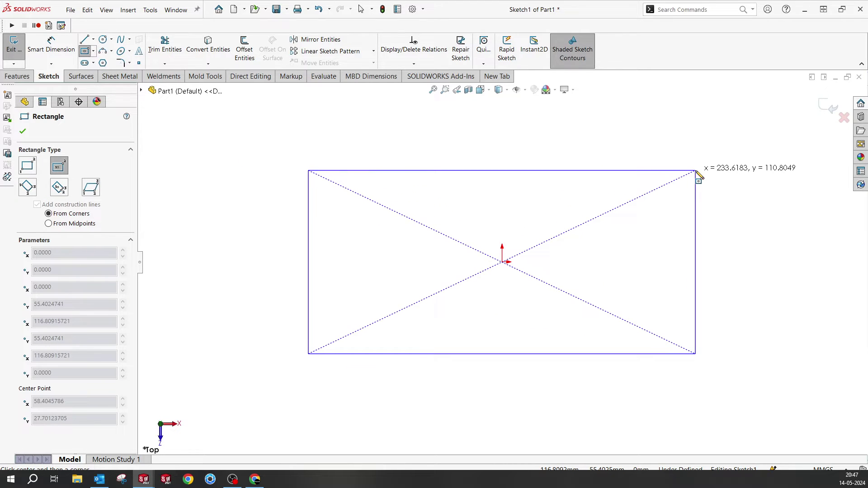
{"action": "left_click", "coordinate": [701, 169]}
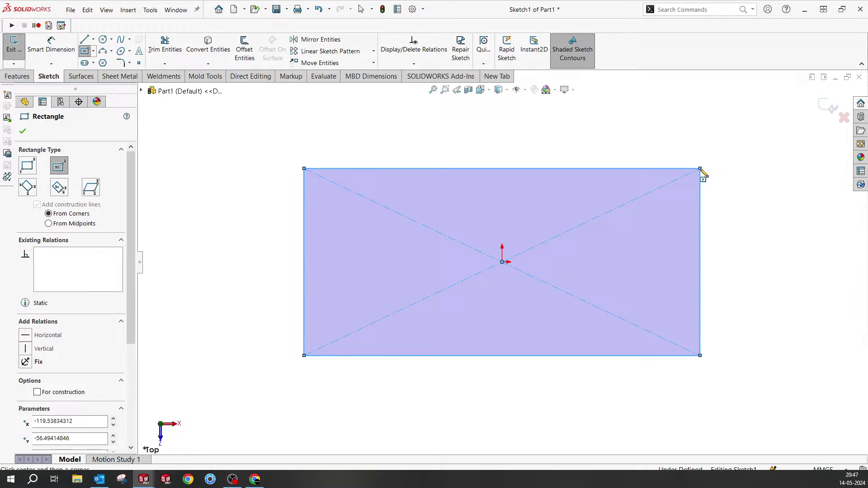
{"action": "key", "text": "Escape"}
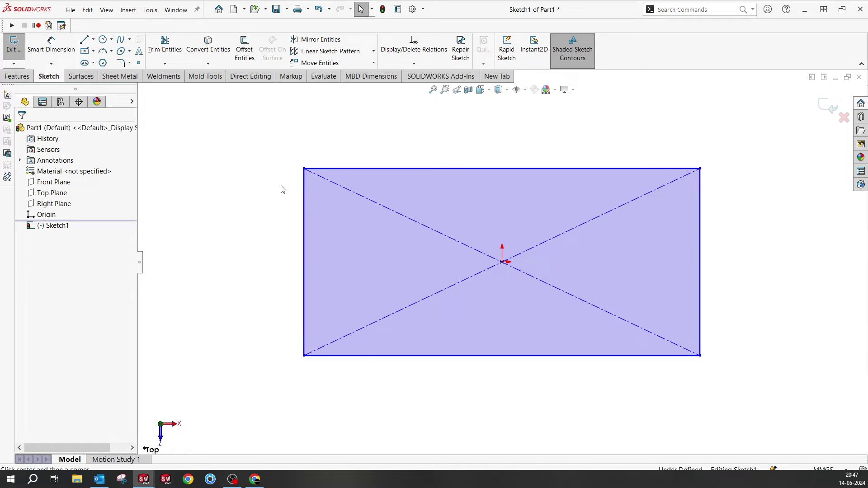
Dimension the rectangle 600 mm wide and 250 mm high.
{"action": "right_click_drag", "start_coordinate": [281, 188], "coordinate": [287, 145]}
{"action": "left_click", "coordinate": [357, 172]}
{"action": "left_click", "coordinate": [373, 141]}
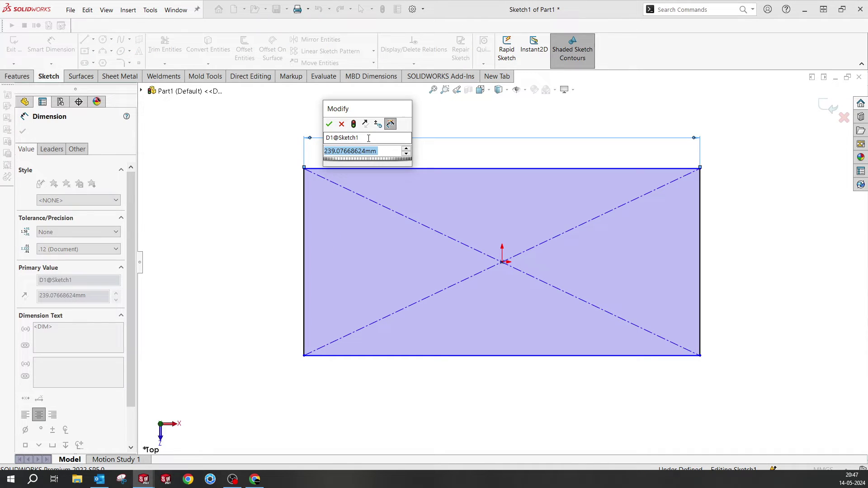
{"action": "type", "text": "600"}
{"action": "key", "text": "Return"}
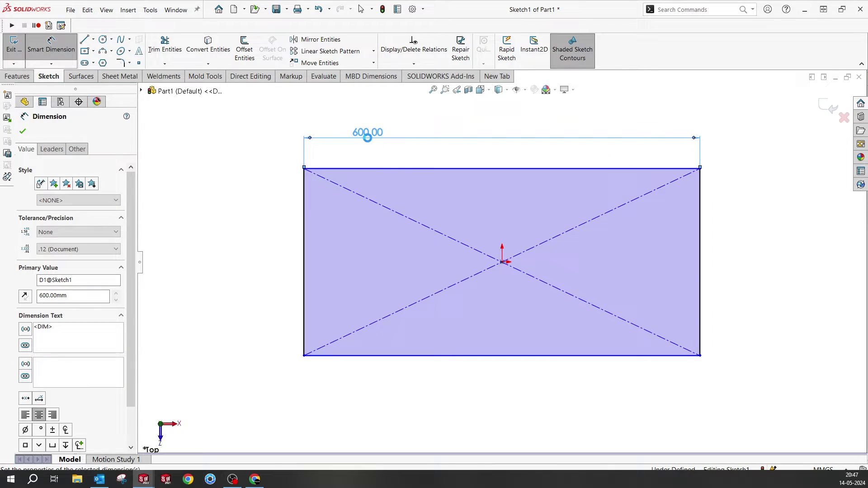
{"action": "left_click", "coordinate": [306, 199]}
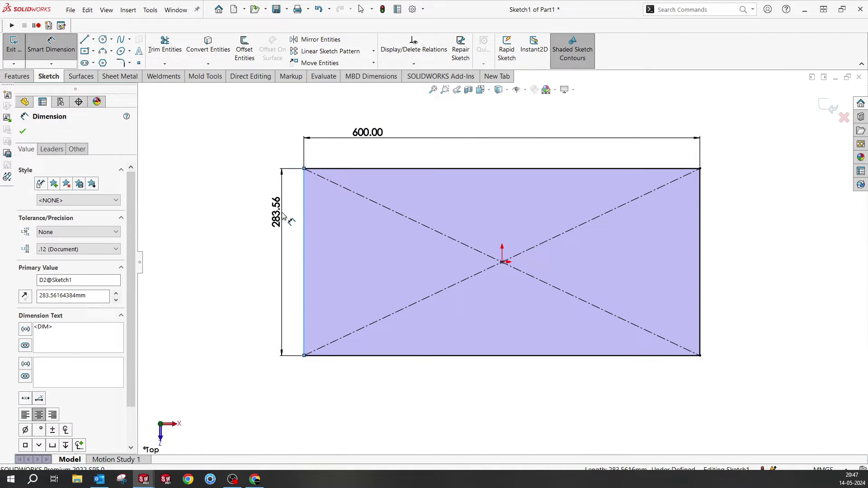
{"action": "left_click", "coordinate": [282, 213]}
{"action": "type", "text": "250"}
{"action": "key", "text": "Return"}
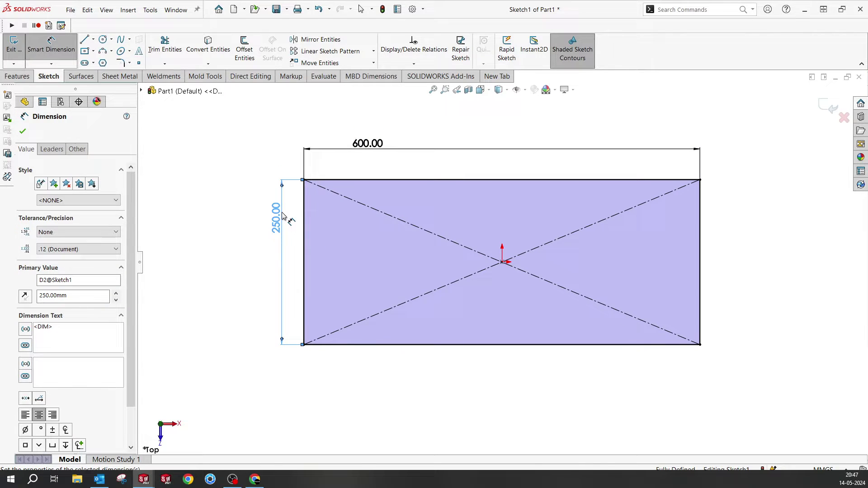
Draw a circle in the rectangle's right half.
{"action": "right_click", "coordinate": [240, 141]}
{"action": "left_click", "coordinate": [256, 168]}
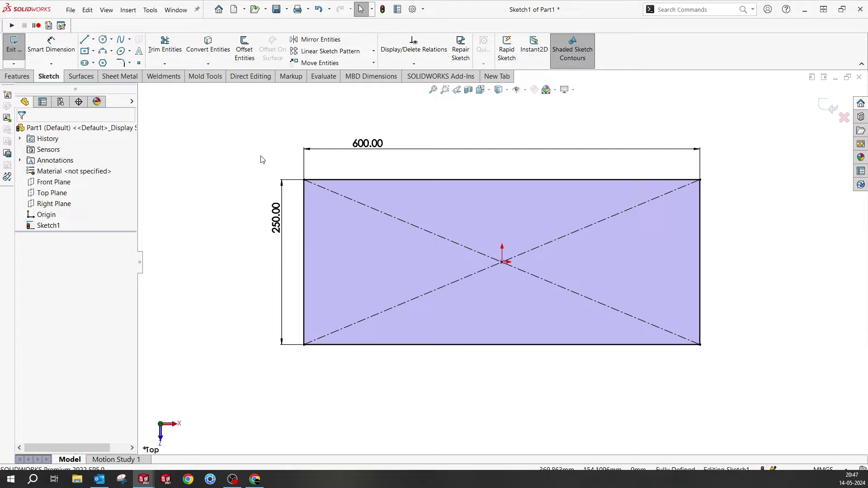
{"action": "left_click", "coordinate": [103, 39]}
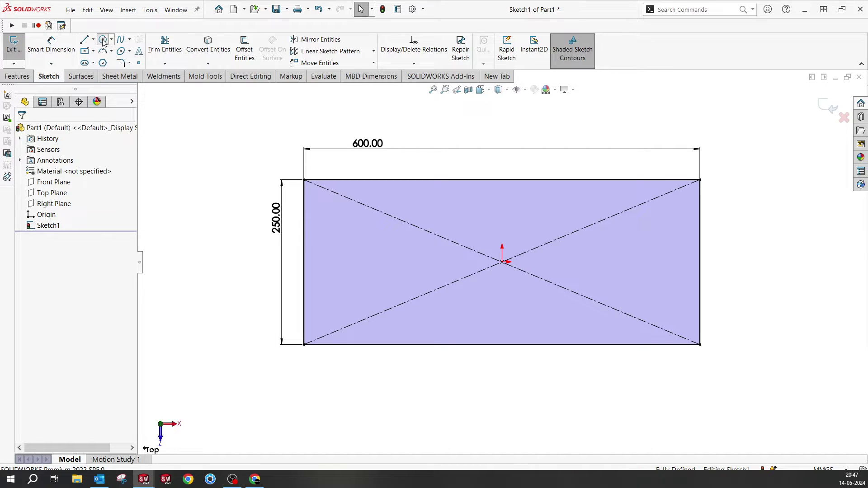
{"action": "left_click", "coordinate": [605, 275]}
{"action": "left_click", "coordinate": [624, 286]}
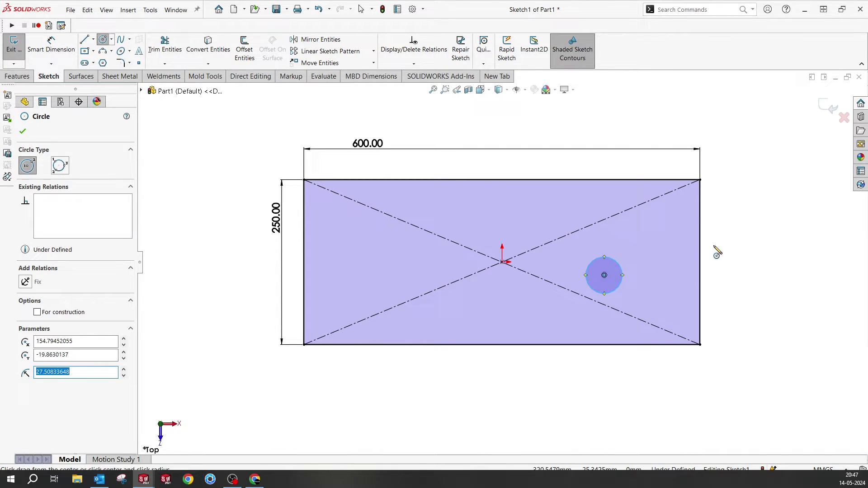
Dimension the circle's diameter to 40 mm.
{"action": "right_click_drag", "start_coordinate": [715, 251], "coordinate": [711, 120]}
{"action": "left_click", "coordinate": [620, 266]}
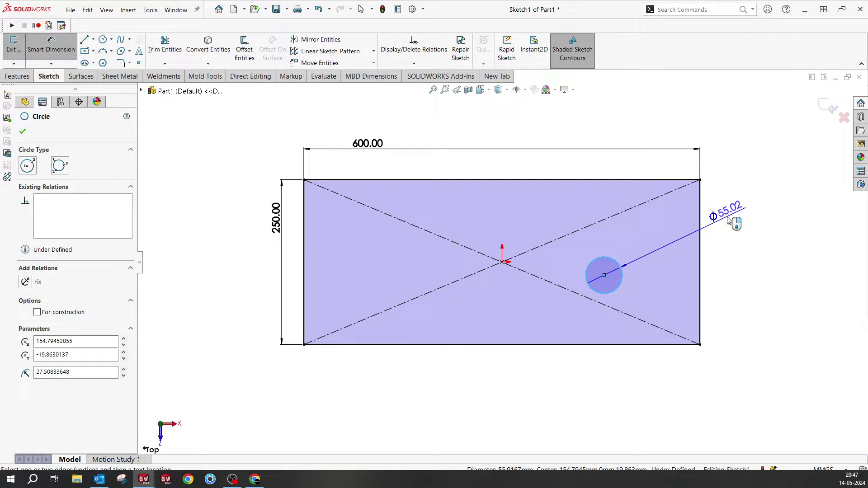
{"action": "left_click", "coordinate": [727, 217]}
{"action": "type", "text": "40"}
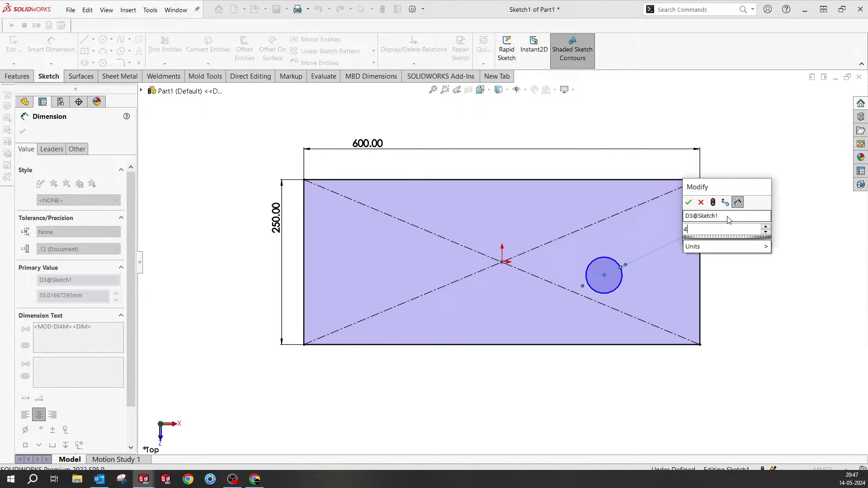
{"action": "key", "text": "Return"}
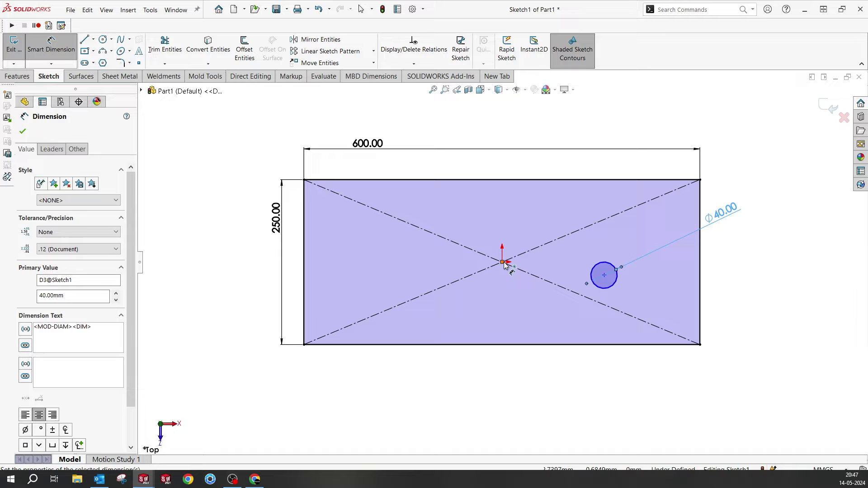
Locate the circle centre 25 mm vertically and 120 mm horizontally from the origin.
{"action": "left_click", "coordinate": [503, 262]}
{"action": "left_click", "coordinate": [604, 275]}
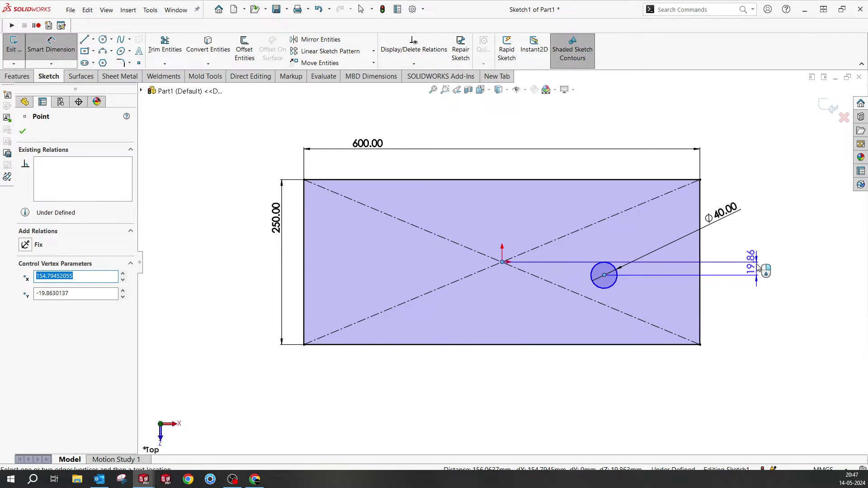
{"action": "left_click", "coordinate": [746, 270]}
{"action": "type", "text": "25"}
{"action": "key", "text": "Return"}
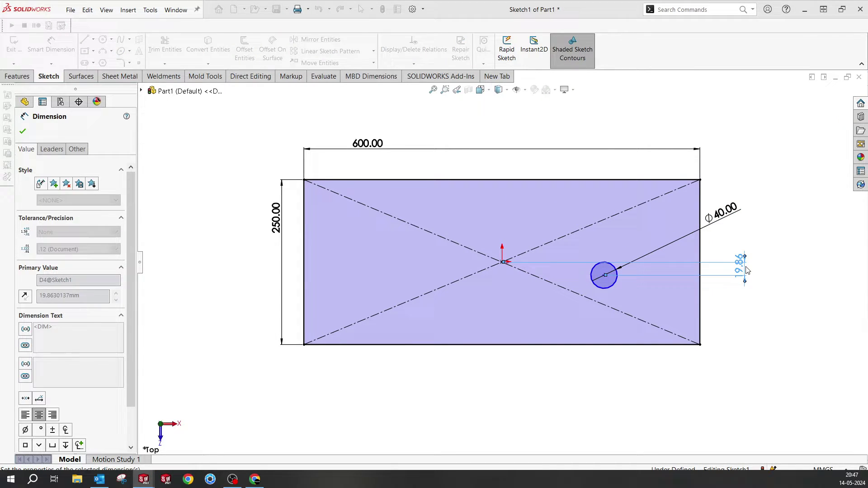
{"action": "left_click", "coordinate": [502, 263]}
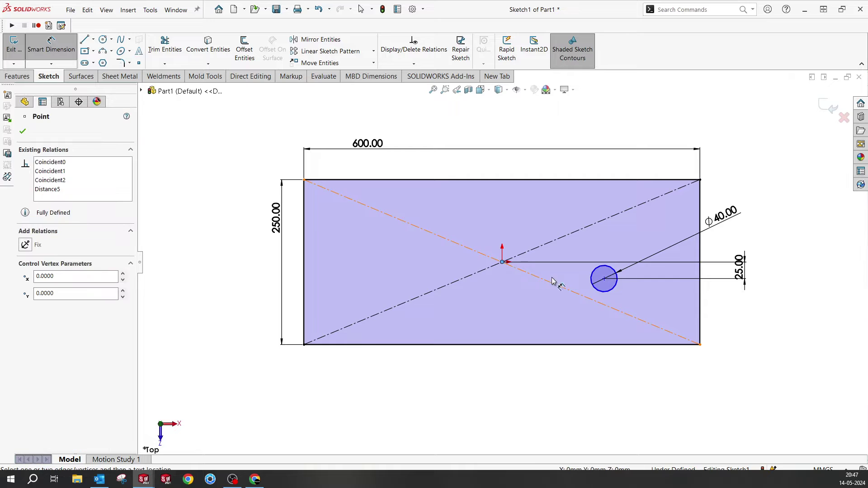
{"action": "left_click", "coordinate": [605, 279]}
{"action": "left_click", "coordinate": [557, 389]}
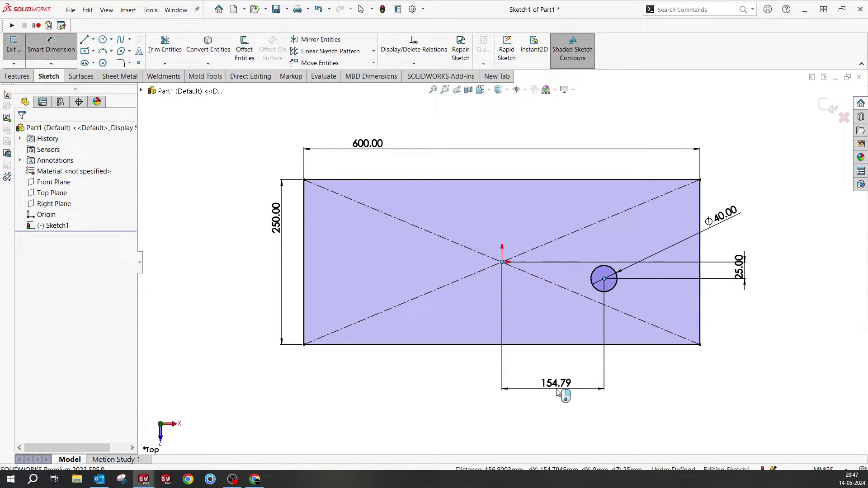
{"action": "type", "text": "120"}
{"action": "key", "text": "Return"}
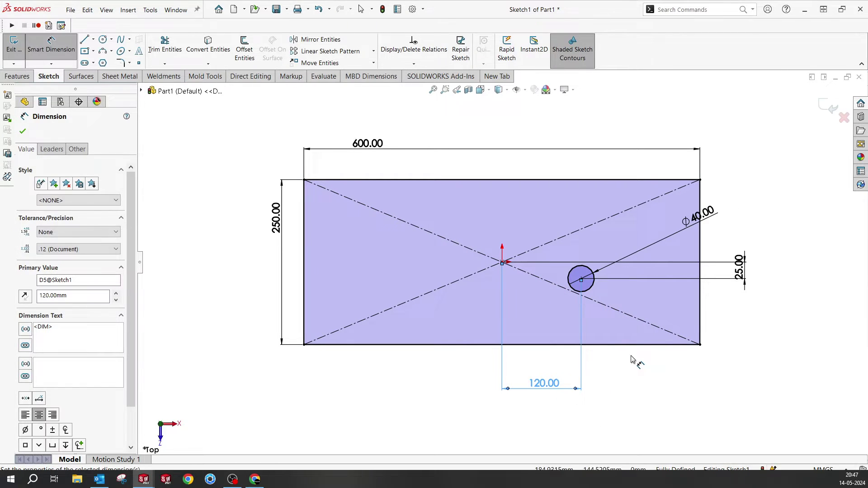
Move the Ø40 diameter label below-right of the sketch.
{"action": "left_click", "coordinate": [692, 231]}
{"action": "key", "text": "Escape"}
{"action": "left_click_drag", "start_coordinate": [699, 215], "coordinate": [665, 403]}
{"action": "left_click", "coordinate": [219, 122]}
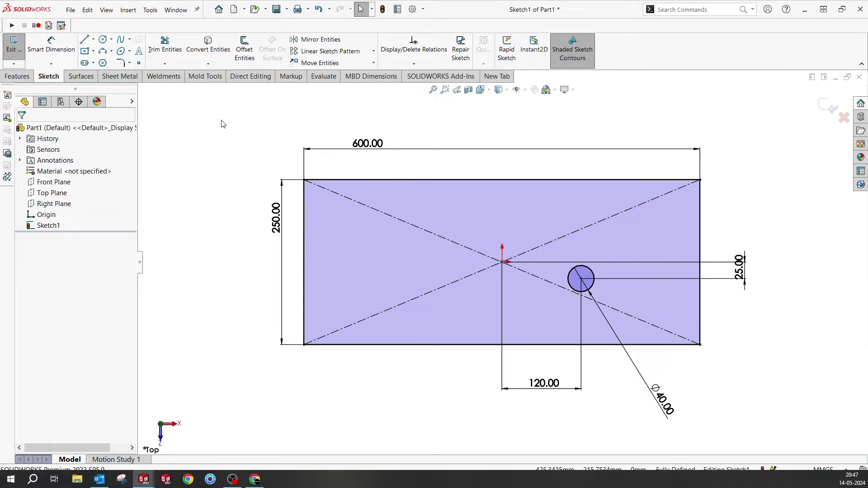
Offset the Ø40 circle outward by 35 mm twice, adding two concentric rings.
{"action": "left_click", "coordinate": [237, 61]}
{"action": "left_click", "coordinate": [253, 63]}
{"action": "left_click", "coordinate": [245, 50]}
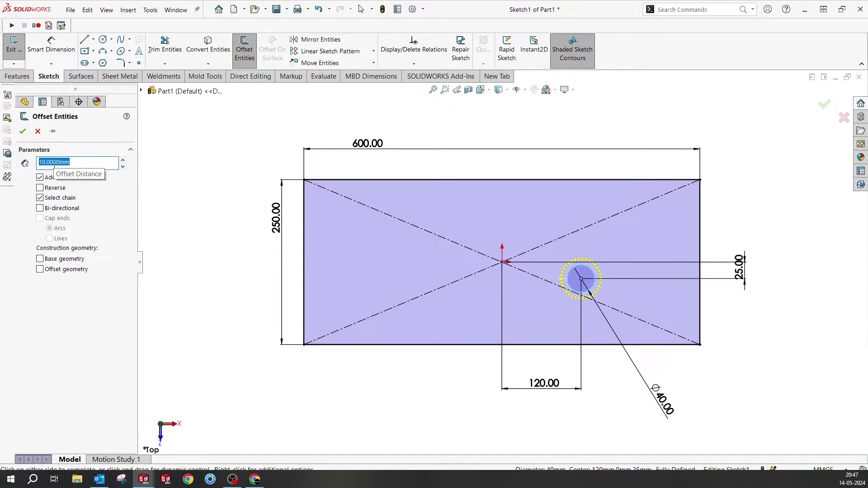
{"action": "type", "text": "35"}
{"action": "key", "text": "Return"}
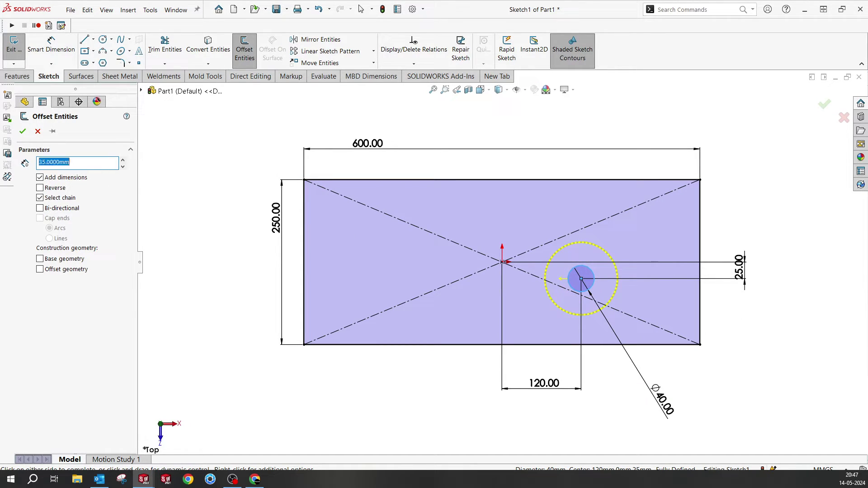
{"action": "left_click", "coordinate": [23, 131]}
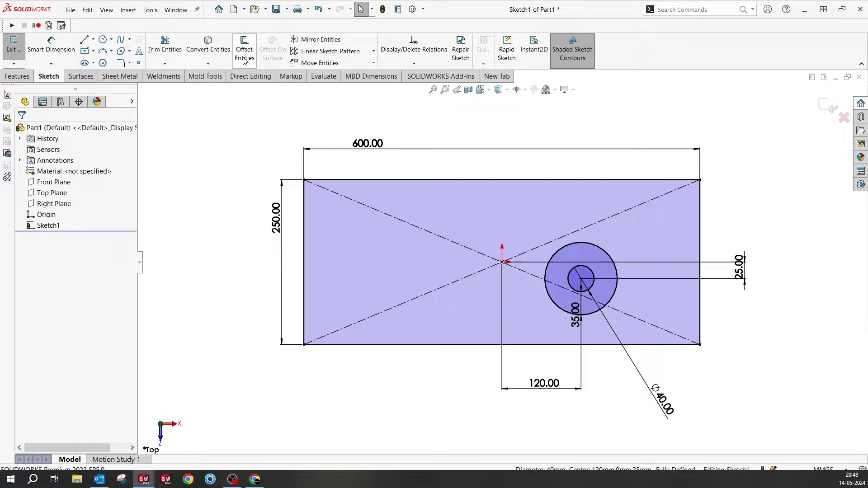
{"action": "left_click", "coordinate": [244, 50]}
{"action": "left_click", "coordinate": [602, 252]}
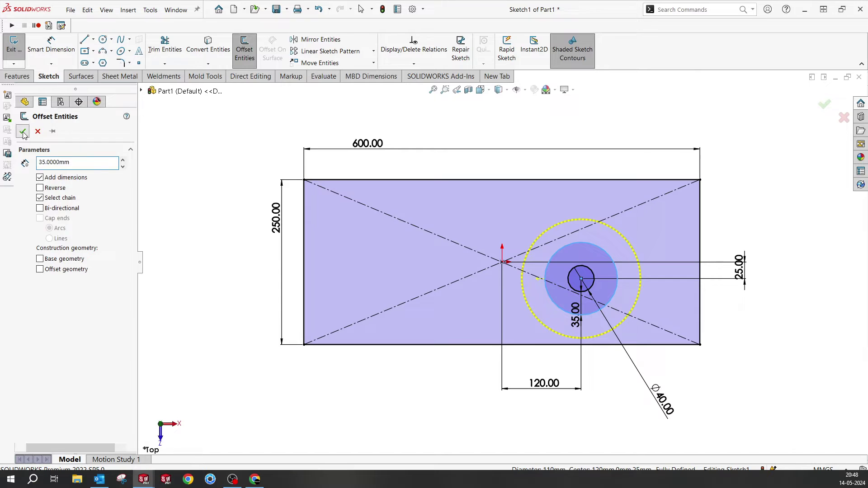
{"action": "left_click", "coordinate": [22, 131]}
Add three more 35 mm offset rings, the largest about Ø390.
{"action": "left_click", "coordinate": [245, 54]}
{"action": "left_click", "coordinate": [608, 230]}
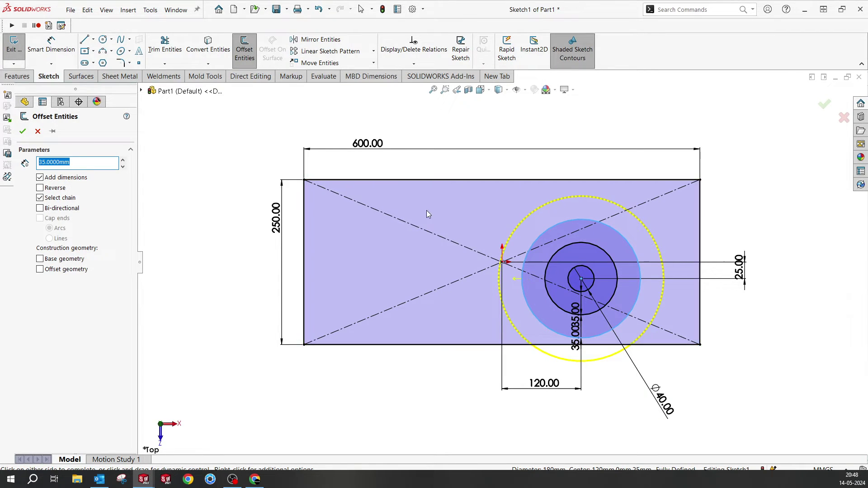
{"action": "left_click", "coordinate": [22, 131]}
{"action": "left_click", "coordinate": [244, 50]}
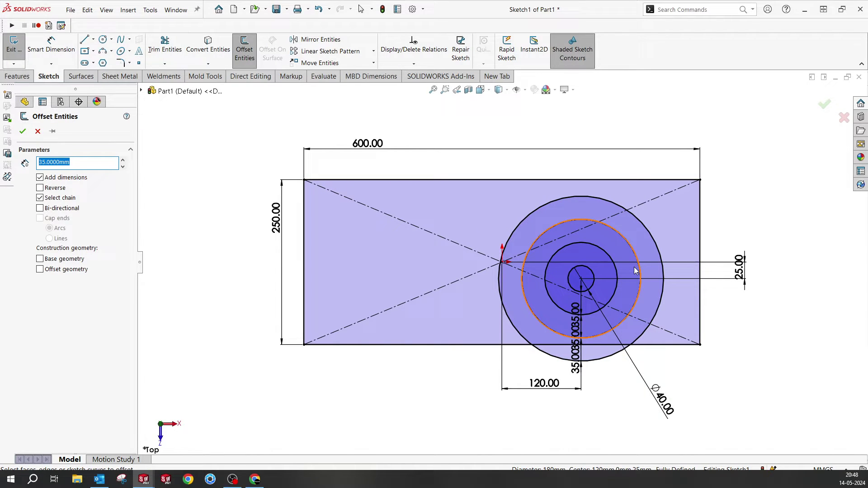
{"action": "left_click", "coordinate": [653, 243]}
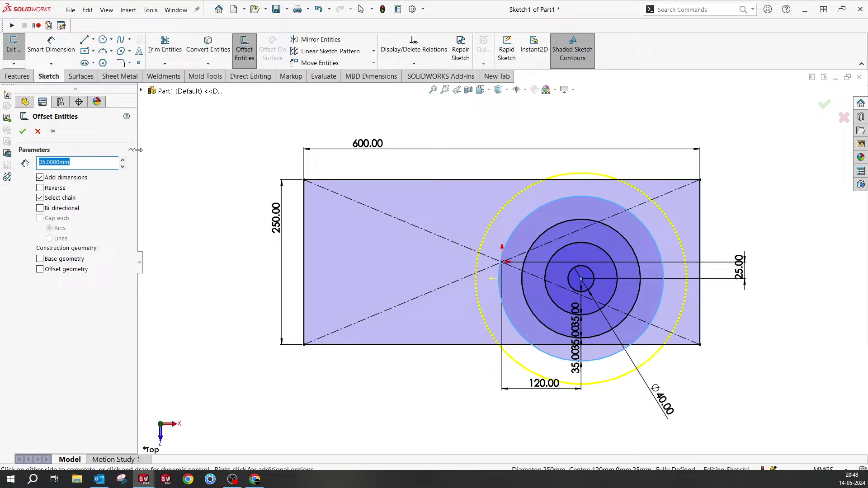
{"action": "left_click", "coordinate": [22, 131]}
{"action": "left_click", "coordinate": [672, 227]}
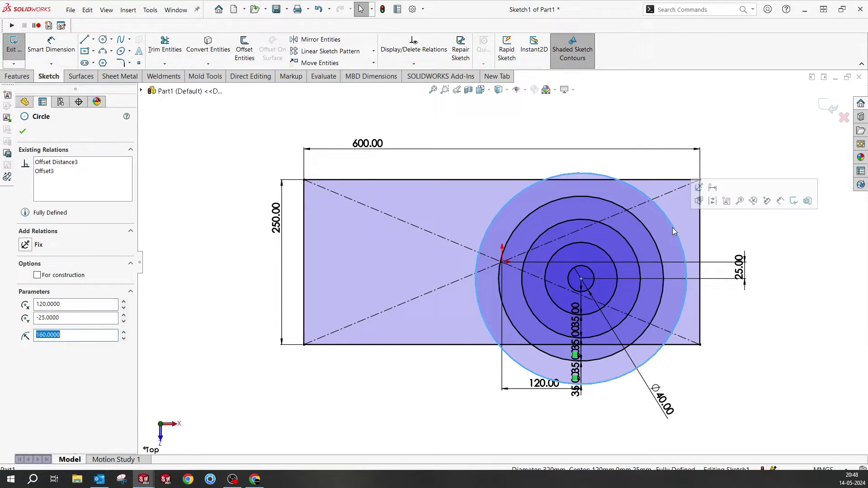
{"action": "left_click", "coordinate": [244, 49]}
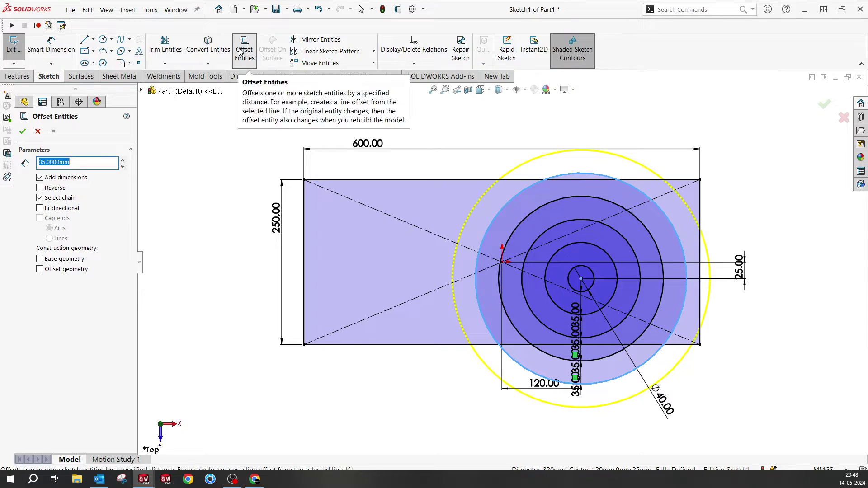
{"action": "left_click", "coordinate": [22, 131]}
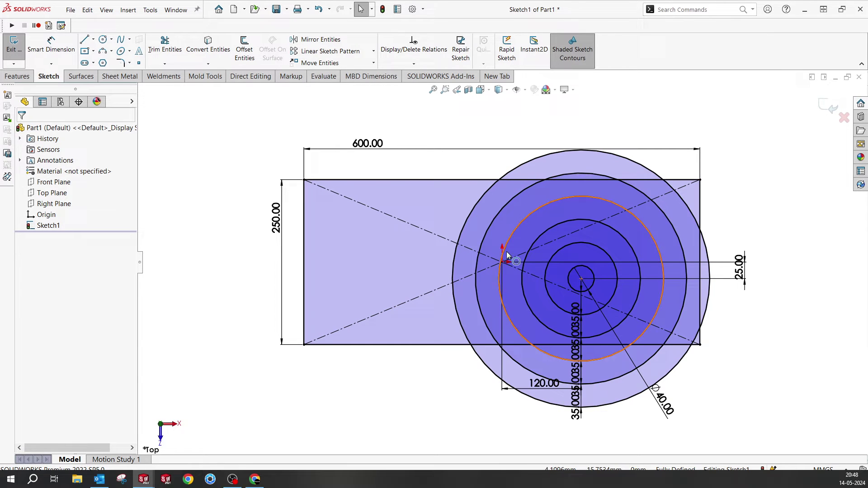
Select the six concentric rings and paste a copy into empty space beside the panel.
{"action": "left_click", "coordinate": [615, 269]}
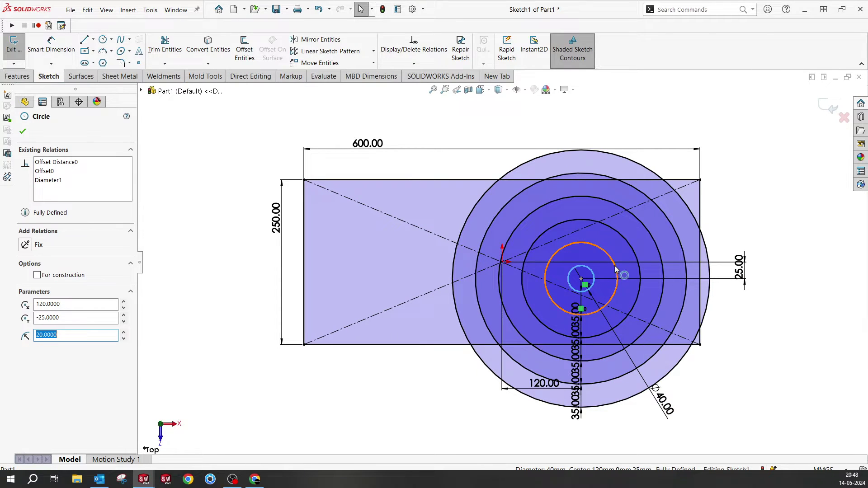
{"action": "left_click", "coordinate": [615, 268], "text": "ctrl"}
{"action": "left_click", "coordinate": [633, 243], "text": "ctrl"}
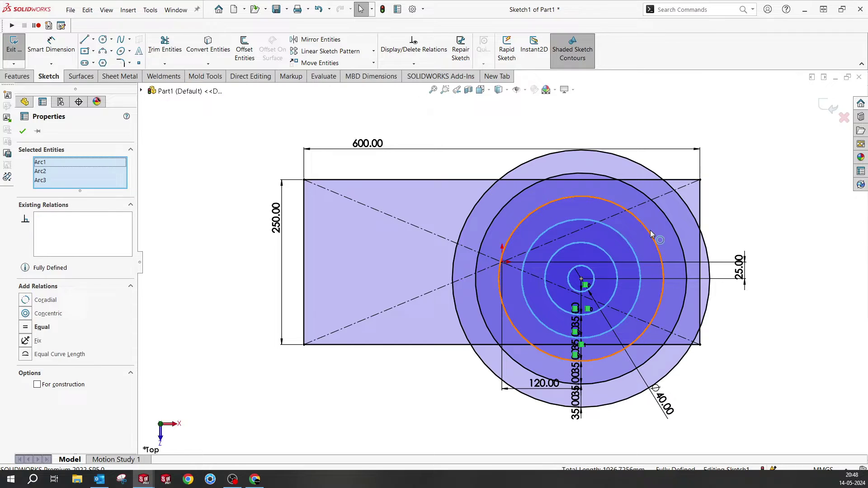
{"action": "left_click", "coordinate": [651, 235], "text": "ctrl"}
{"action": "left_click", "coordinate": [672, 225], "text": "ctrl"}
{"action": "left_click", "coordinate": [691, 214], "text": "ctrl"}
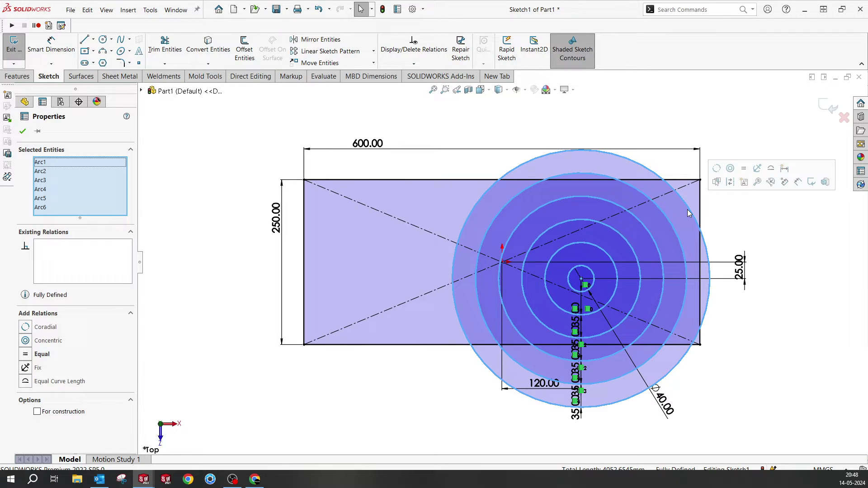
{"action": "scroll", "coordinate": [502, 261], "scroll_direction": "up", "scroll_amount": 4}
{"action": "left_click", "coordinate": [360, 357]}
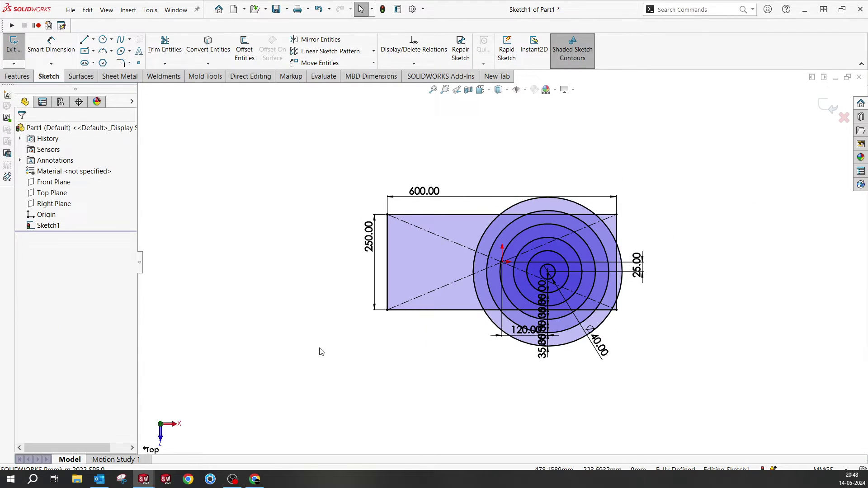
{"action": "key", "text": "ctrl+v"}
{"action": "mouse_move", "coordinate": [247, 356]}
{"action": "left_mouse_down"}
{"action": "mouse_move", "coordinate": [378, 311]}
{"action": "mouse_move", "coordinate": [401, 291]}
{"action": "mouse_move", "coordinate": [235, 360]}
{"action": "mouse_move", "coordinate": [246, 357]}
{"action": "left_mouse_up"}
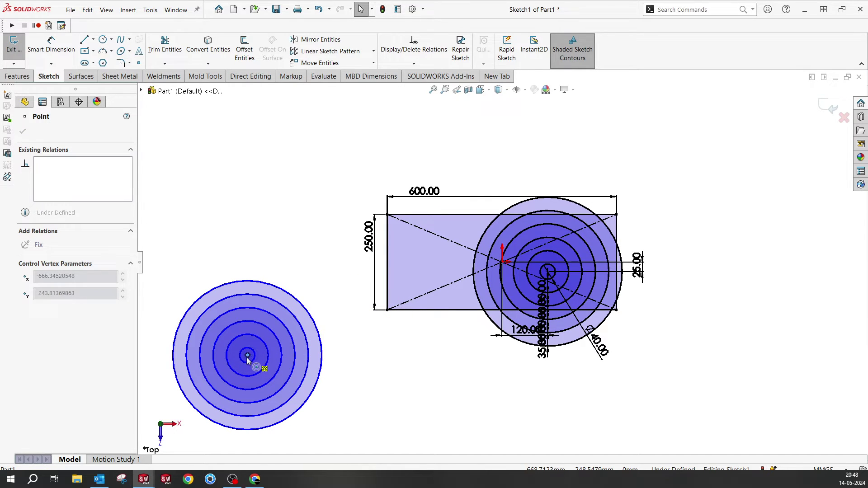
Box-select only the six copied rings, undoing an accidental drag.
{"action": "scroll", "coordinate": [507, 261], "scroll_direction": "up", "scroll_amount": 3}
{"action": "left_click_drag", "start_coordinate": [277, 255], "coordinate": [415, 428]}
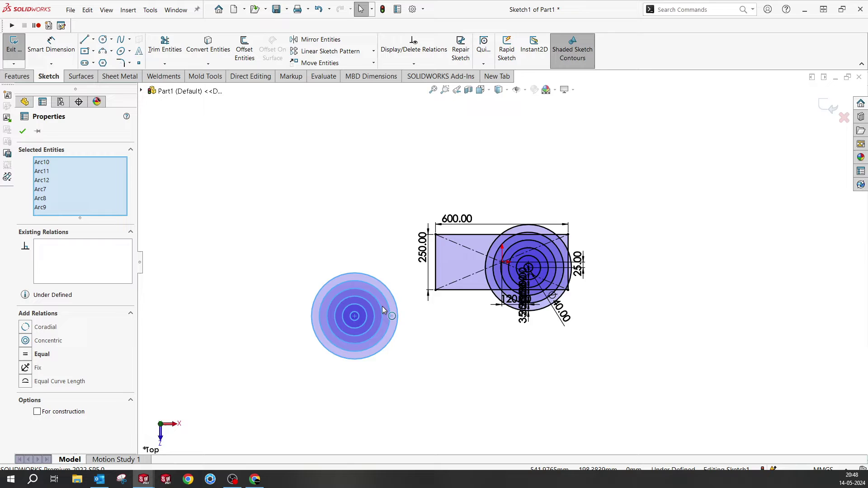
{"action": "scroll", "coordinate": [340, 330], "scroll_direction": "up", "scroll_amount": 5}
{"action": "mouse_move", "coordinate": [338, 324]}
{"action": "left_mouse_down"}
{"action": "mouse_move", "coordinate": [514, 270]}
{"action": "mouse_move", "coordinate": [325, 327]}
{"action": "mouse_move", "coordinate": [338, 324]}
{"action": "left_mouse_up"}
{"action": "key", "text": "z"}
{"action": "key", "text": "ctrl+a"}
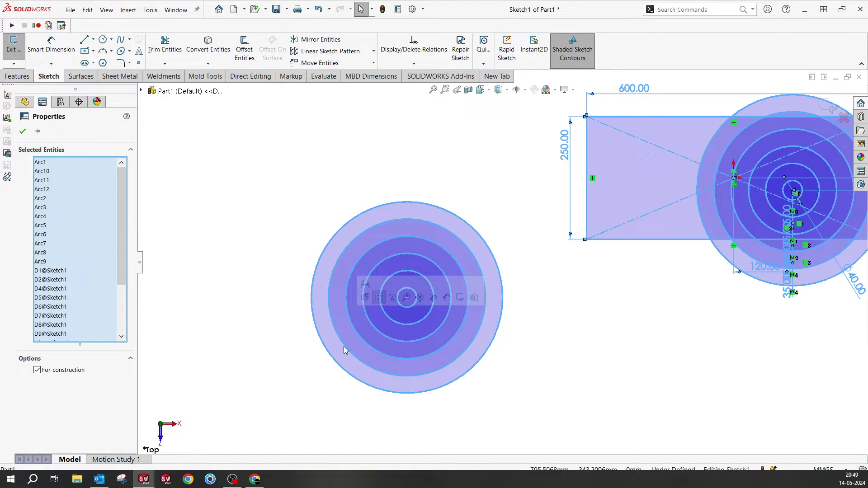
{"action": "mouse_move", "coordinate": [257, 177]}
{"action": "left_mouse_down"}
{"action": "mouse_move", "coordinate": [568, 439]}
{"action": "mouse_move", "coordinate": [529, 447]}
{"action": "left_mouse_up"}
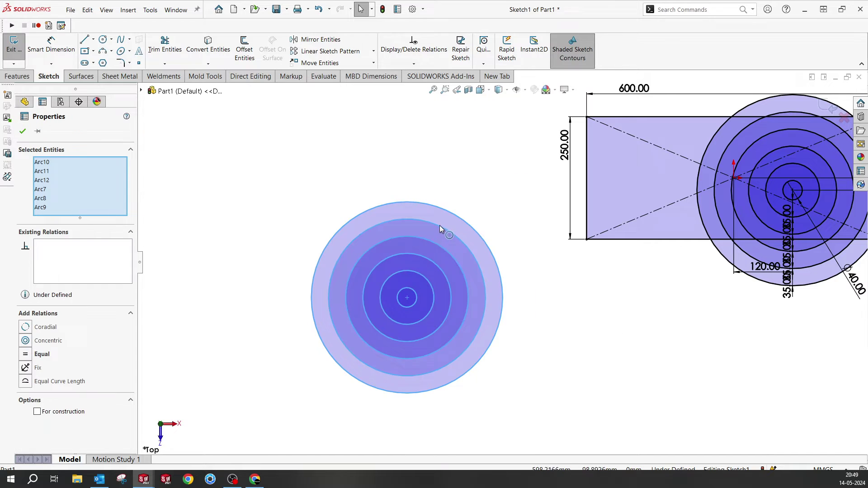
{"action": "right_click", "coordinate": [446, 177]}
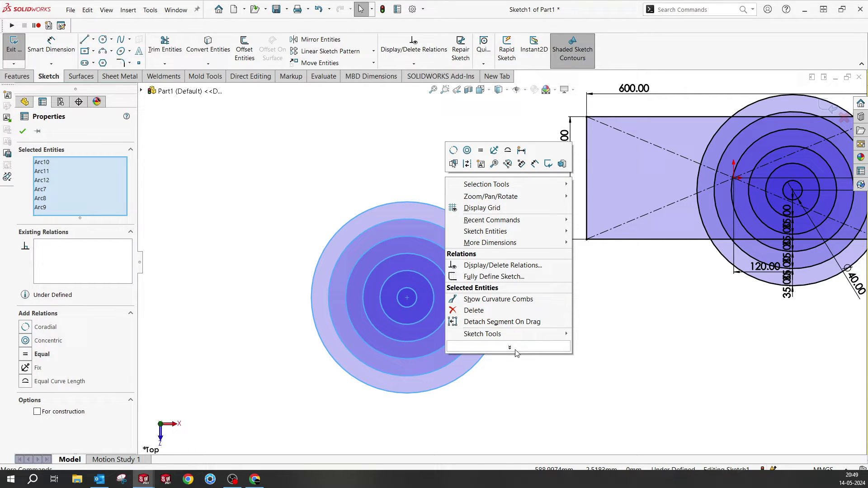
Move the copied rings by their centre onto the panel's left side.
{"action": "left_click", "coordinate": [322, 63]}
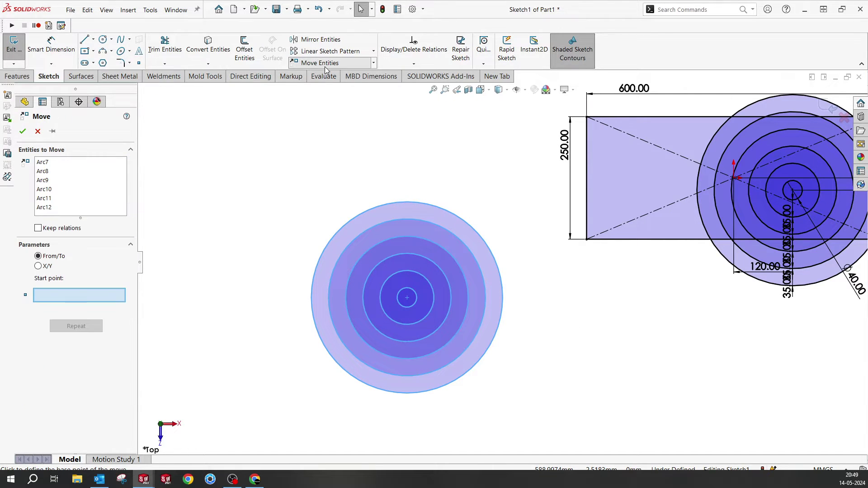
{"action": "left_click", "coordinate": [407, 298]}
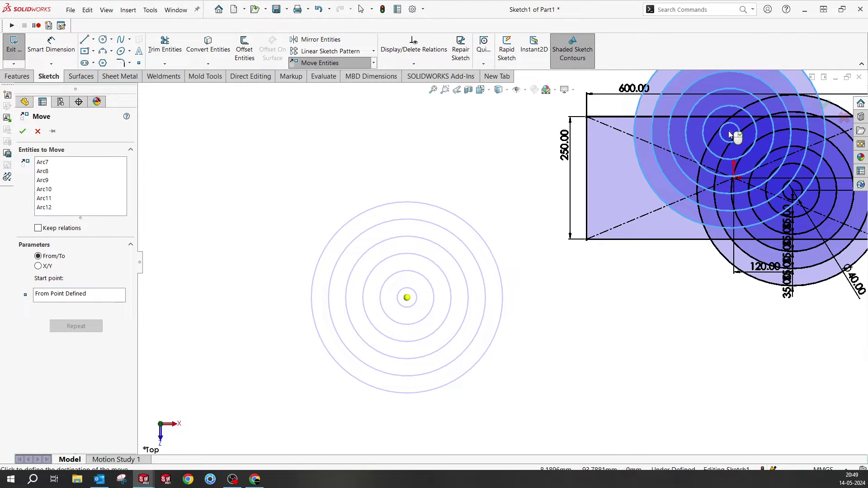
{"action": "scroll", "coordinate": [669, 135], "scroll_direction": "down", "scroll_amount": 3}
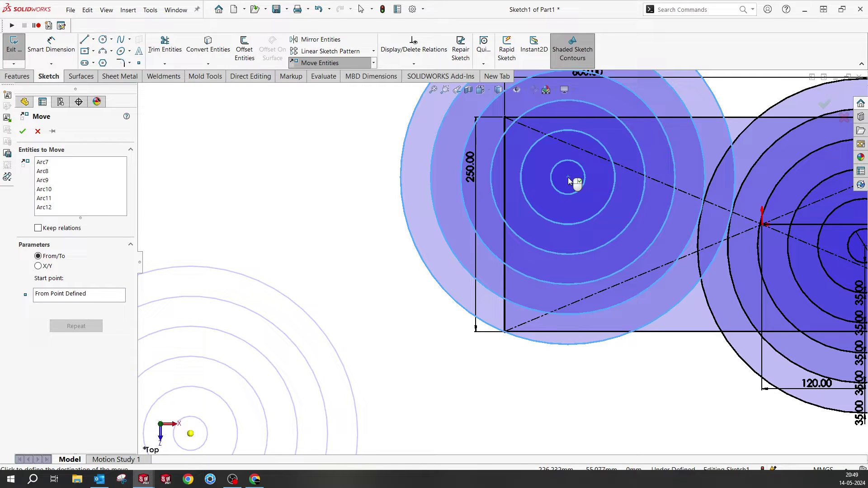
{"action": "left_click", "coordinate": [568, 178]}
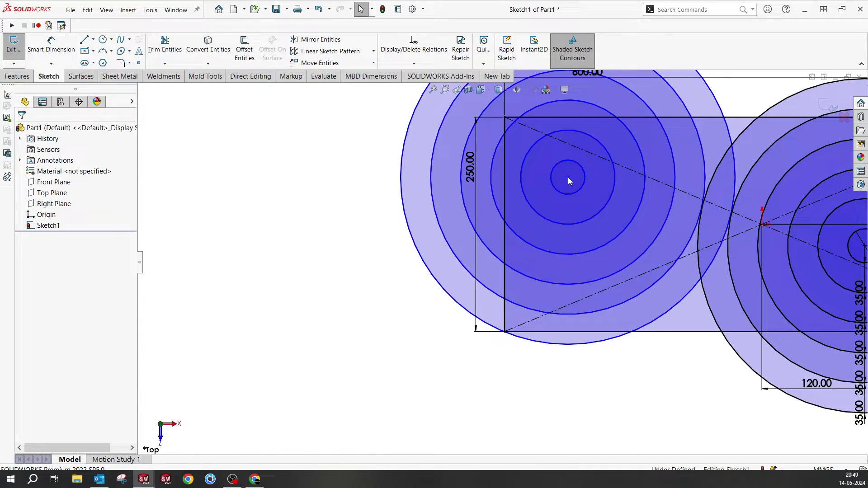
{"action": "scroll", "coordinate": [633, 226], "scroll_direction": "up", "scroll_amount": 3}
{"action": "scroll", "coordinate": [588, 235], "scroll_direction": "down", "scroll_amount": 3}
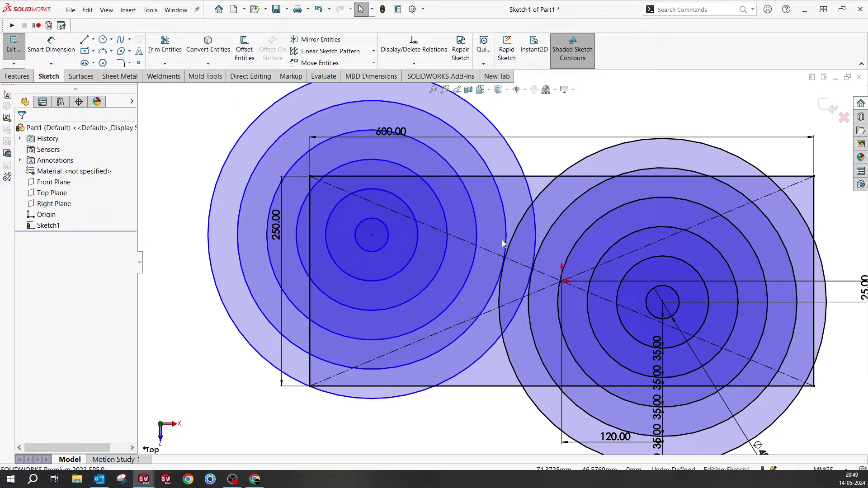
Group the six copied circles into block Block1-1.
{"action": "left_click", "coordinate": [389, 238]}
{"action": "left_click", "coordinate": [419, 245], "text": "ctrl"}
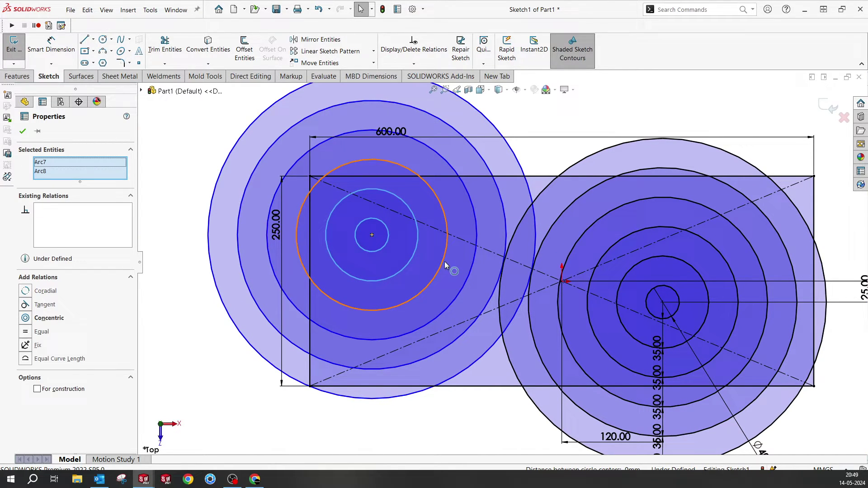
{"action": "left_click", "coordinate": [445, 265], "text": "ctrl"}
{"action": "left_click", "coordinate": [464, 284], "text": "ctrl"}
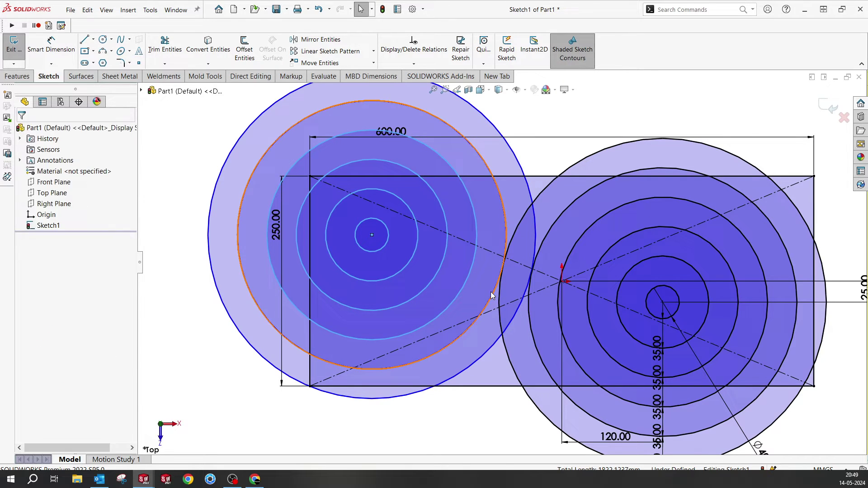
{"action": "left_click", "coordinate": [492, 295], "text": "ctrl"}
{"action": "left_click", "coordinate": [514, 160], "text": "ctrl"}
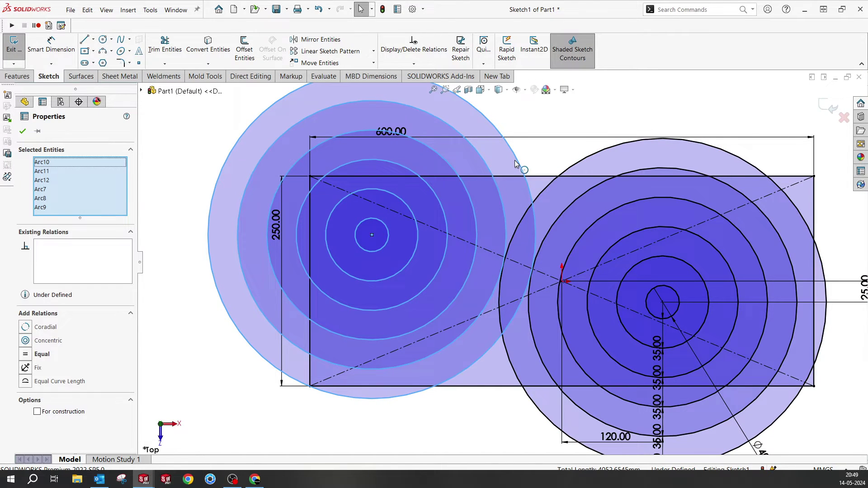
{"action": "right_click", "coordinate": [515, 160]}
{"action": "left_click", "coordinate": [553, 152]}
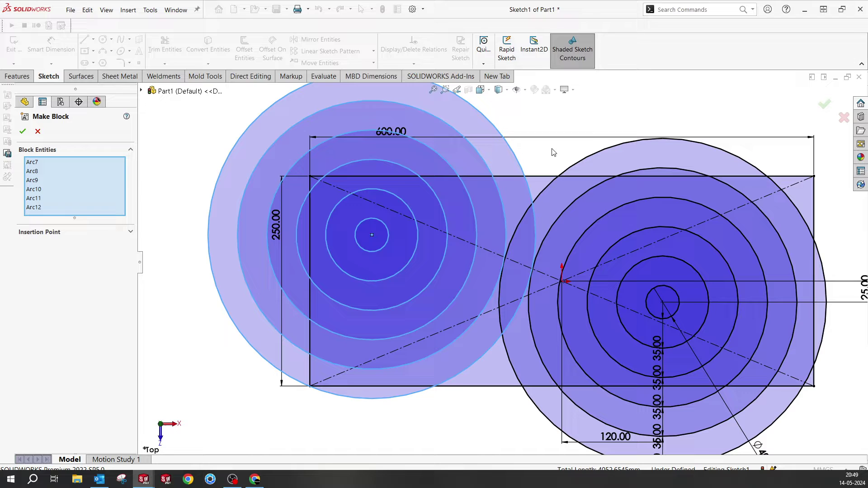
{"action": "left_click", "coordinate": [23, 131]}
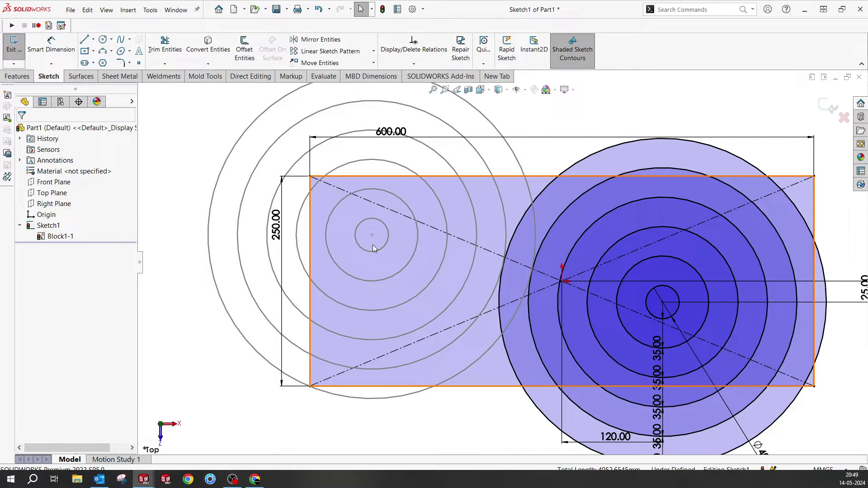
Make the block's outer ring tangent to the right set's large ring.
{"action": "left_click", "coordinate": [537, 247]}
{"action": "left_click", "coordinate": [543, 246], "text": "ctrl"}
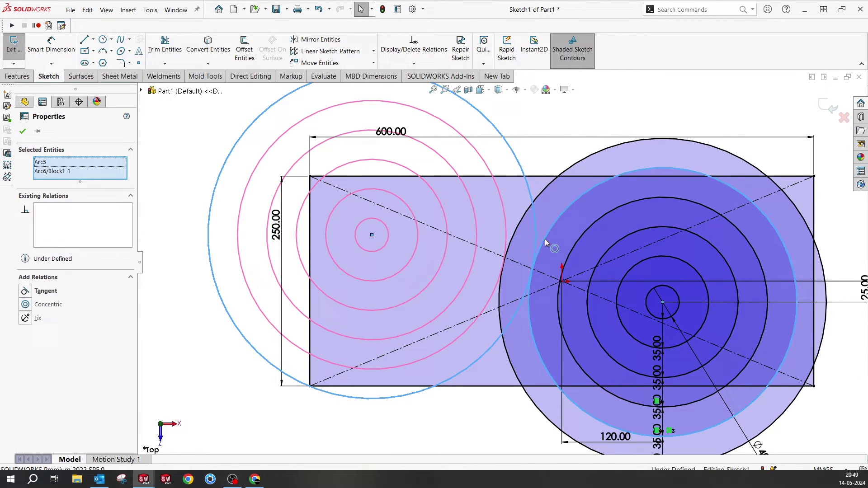
{"action": "left_click", "coordinate": [572, 199]}
{"action": "key", "text": "Escape"}
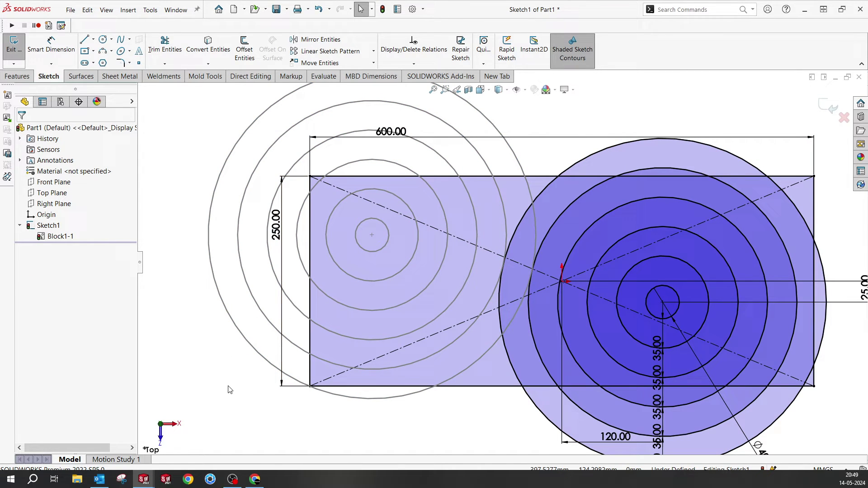
Dimension the left ring set's centre 225 mm from the rectangle's centre.
{"action": "key", "text": "d"}
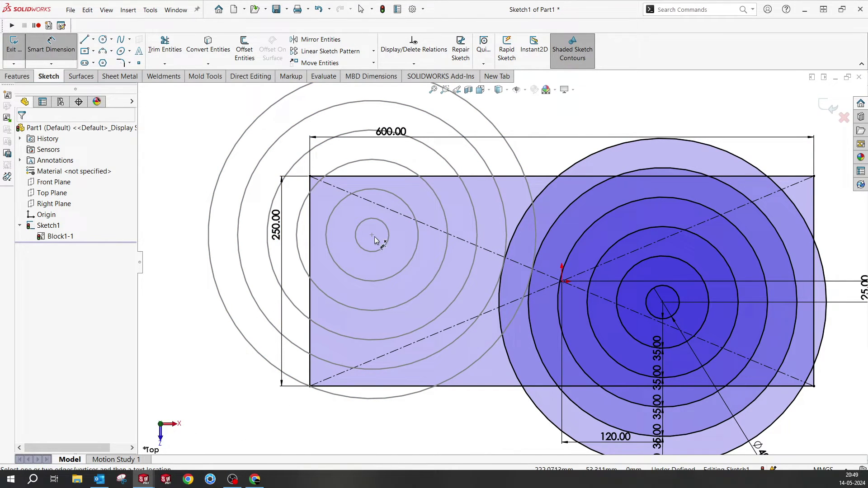
{"action": "left_click", "coordinate": [371, 234]}
{"action": "left_click", "coordinate": [562, 281]}
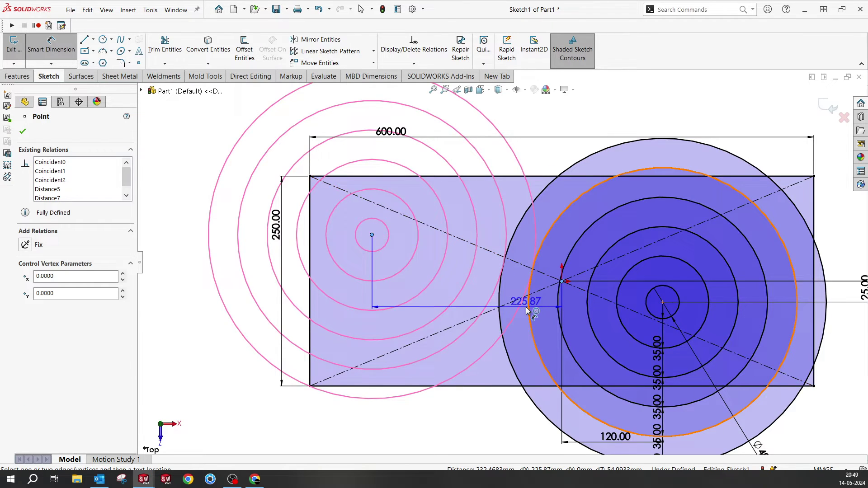
{"action": "scroll", "coordinate": [502, 261], "scroll_direction": "up", "scroll_amount": 2}
{"action": "left_click", "coordinate": [464, 388]}
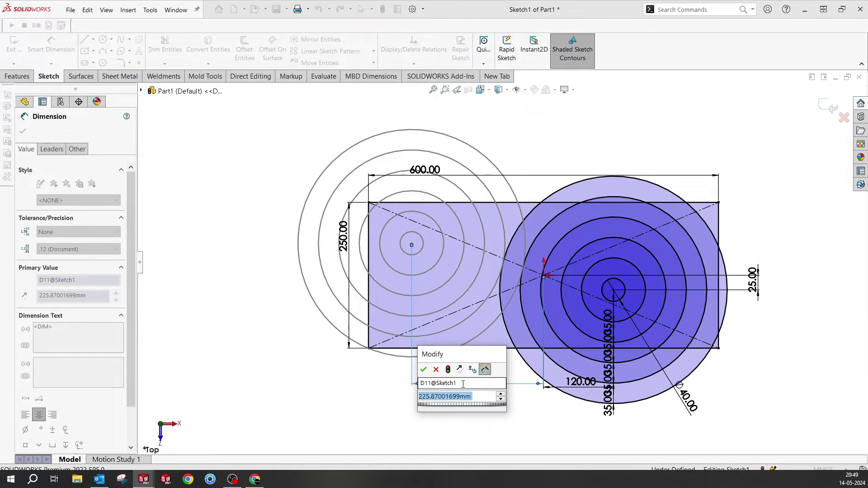
{"action": "type", "text": "225"}
{"action": "key", "text": "Return"}
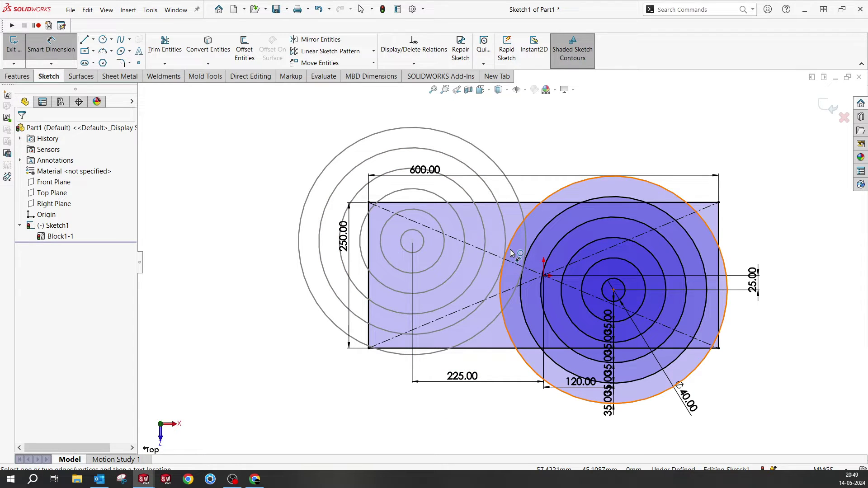
{"action": "key", "text": "Escape"}
Explode the left ring block into plain circles and exit Sketch1.
{"action": "right_click", "coordinate": [458, 221]}
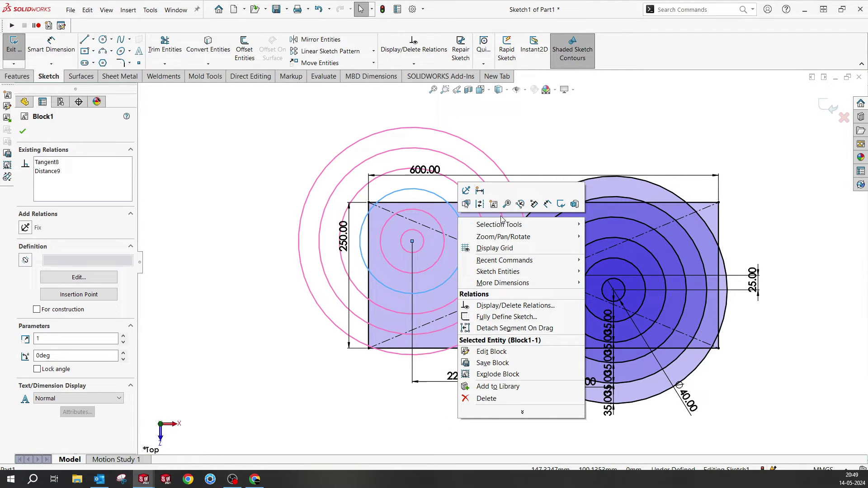
{"action": "left_click", "coordinate": [498, 374]}
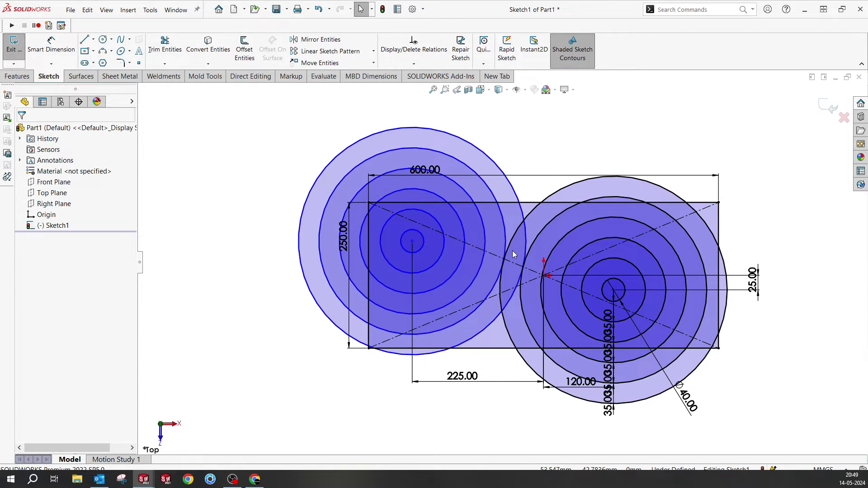
{"action": "left_click", "coordinate": [823, 103]}
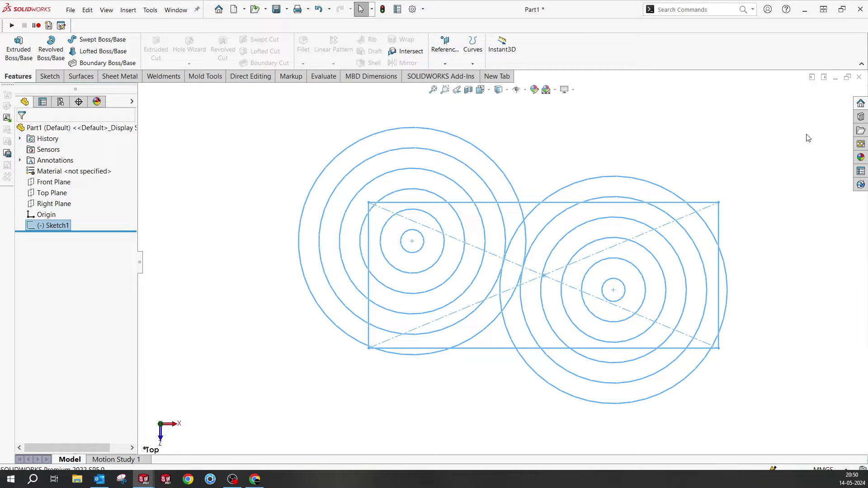
Orbit to an oblique view and start a circular-profile Swept Boss/Base.
{"action": "mouse_move", "coordinate": [753, 234]}
{"action": "middle_mouse_down"}
{"action": "mouse_move", "coordinate": [734, 150]}
{"action": "mouse_move", "coordinate": [513, 287]}
{"action": "middle_mouse_up"}
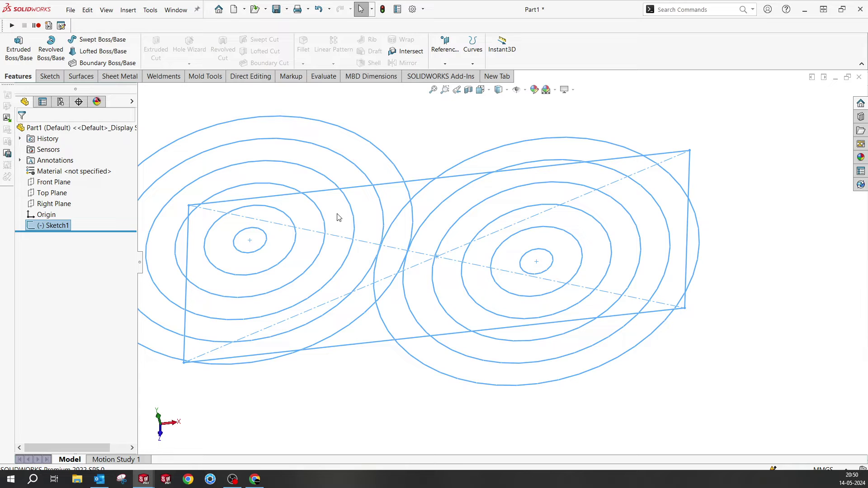
{"action": "left_click", "coordinate": [390, 138]}
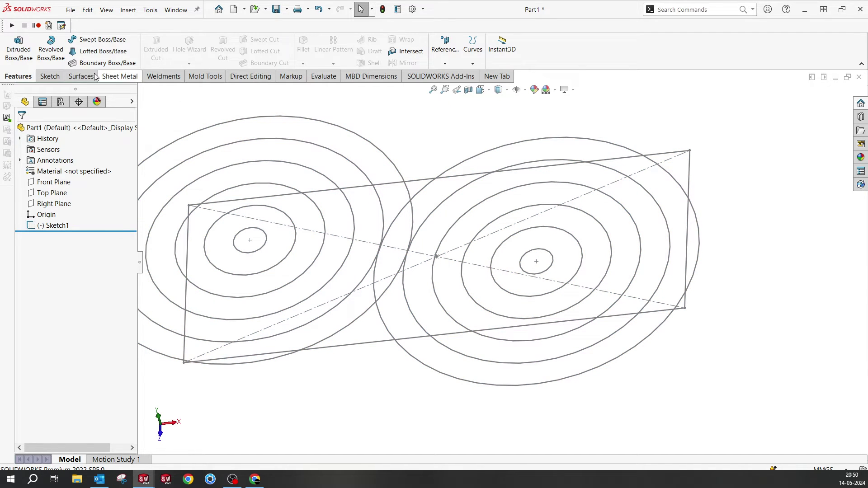
{"action": "left_click", "coordinate": [88, 40]}
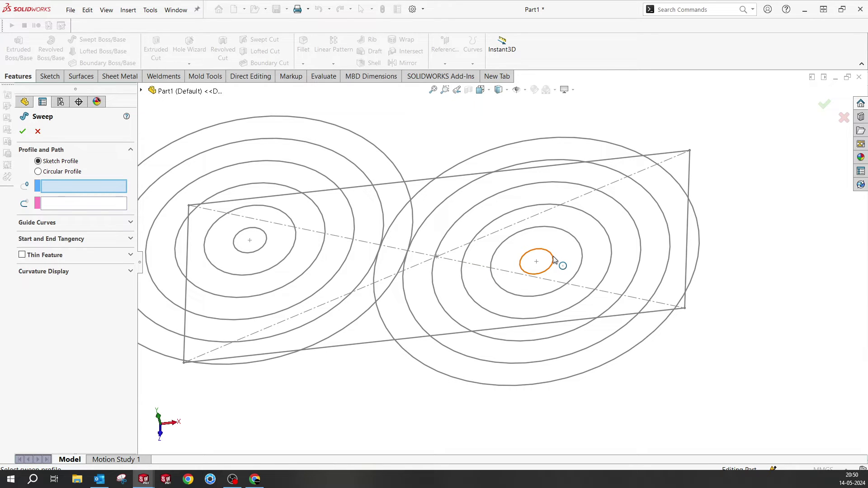
{"action": "left_click", "coordinate": [71, 174]}
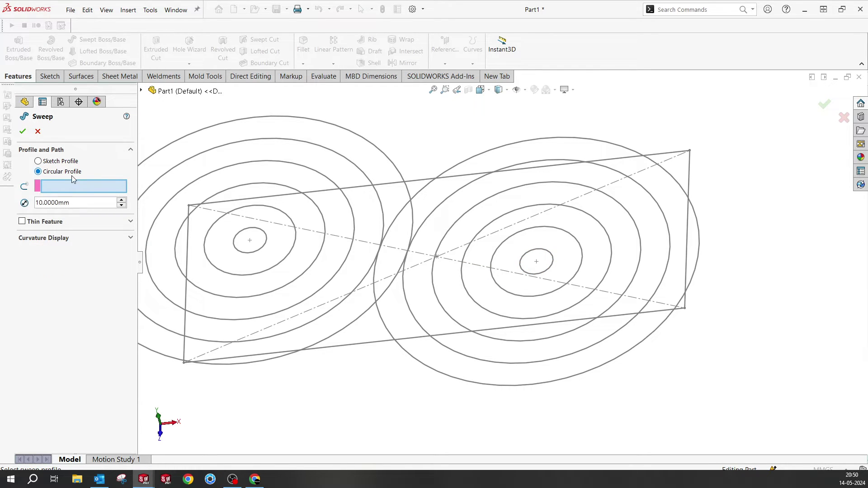
{"action": "left_click", "coordinate": [556, 263]}
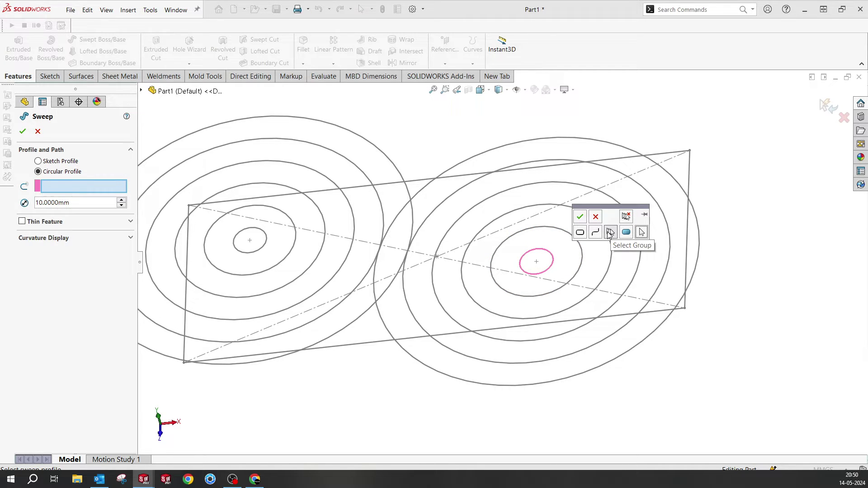
{"action": "left_click", "coordinate": [596, 217]}
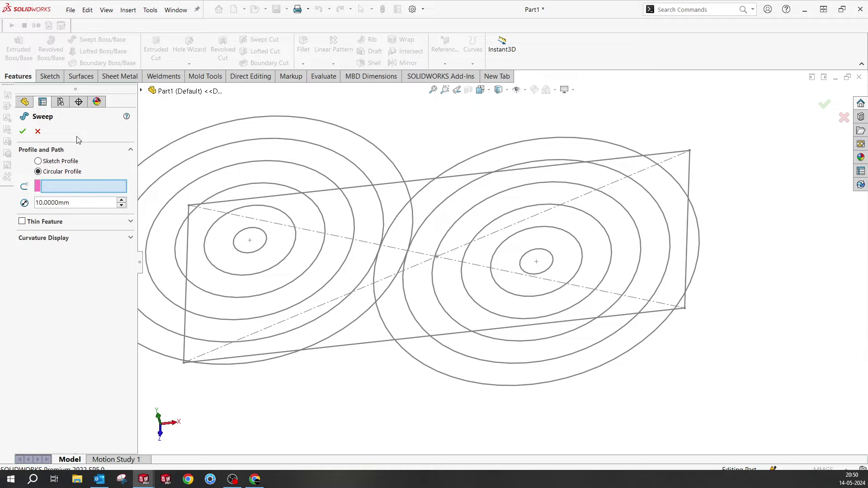
Sweep a 35 mm circular profile along the Ø40 centre circle, picked via Select Group.
{"action": "right_click", "coordinate": [69, 186]}
{"action": "left_click", "coordinate": [103, 206]}
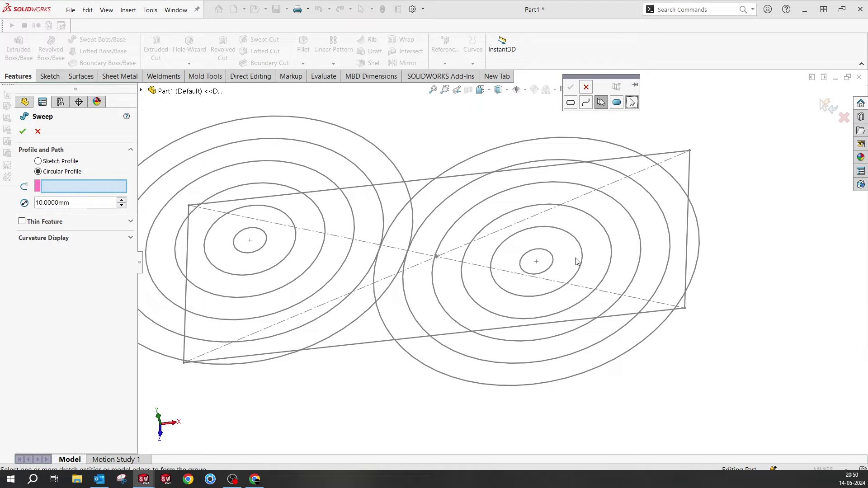
{"action": "left_click", "coordinate": [555, 261]}
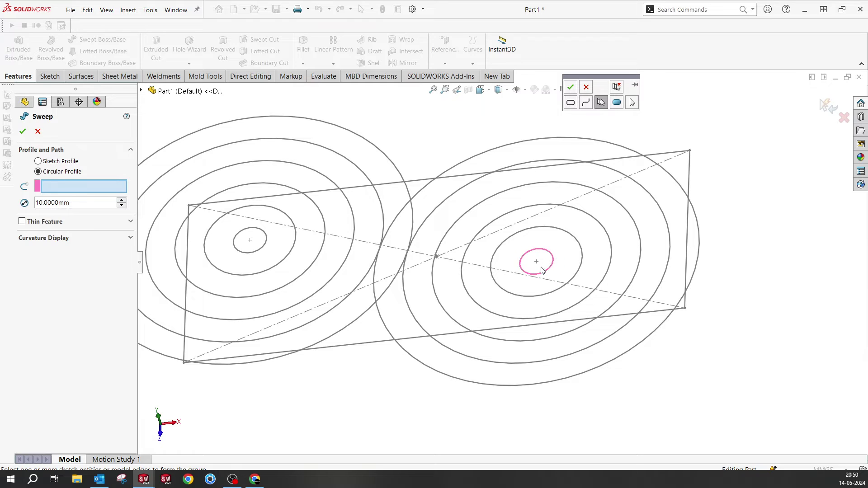
{"action": "left_click", "coordinate": [571, 88]}
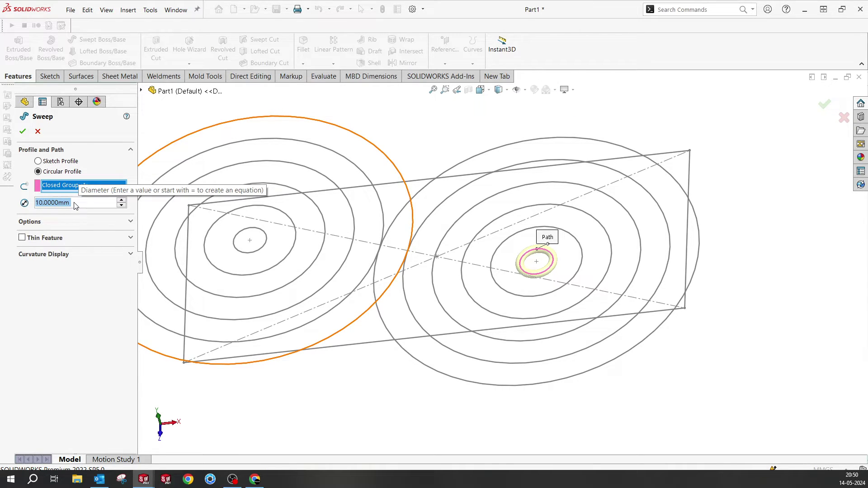
{"action": "type", "text": "35"}
{"action": "key", "text": "Return"}
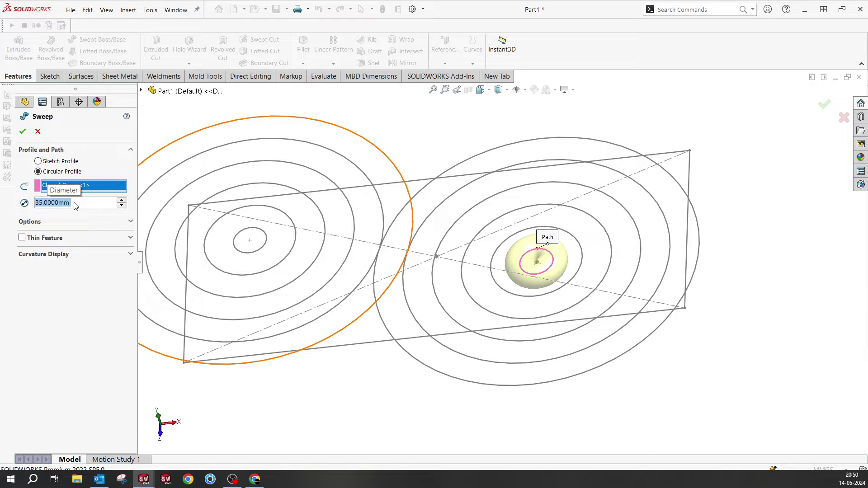
{"action": "left_click", "coordinate": [23, 132]}
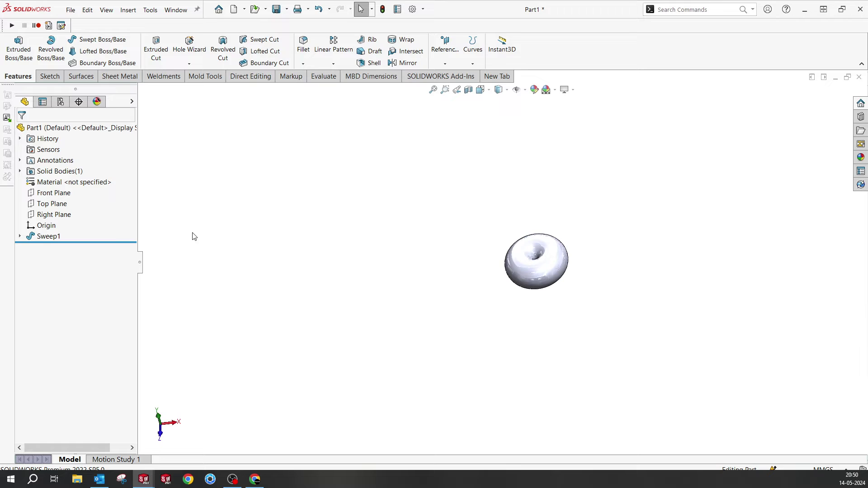
Show Sketch1 again and set the next ring out as a circular-profile sweep path.
{"action": "left_click", "coordinate": [20, 236]}
{"action": "left_click", "coordinate": [63, 247]}
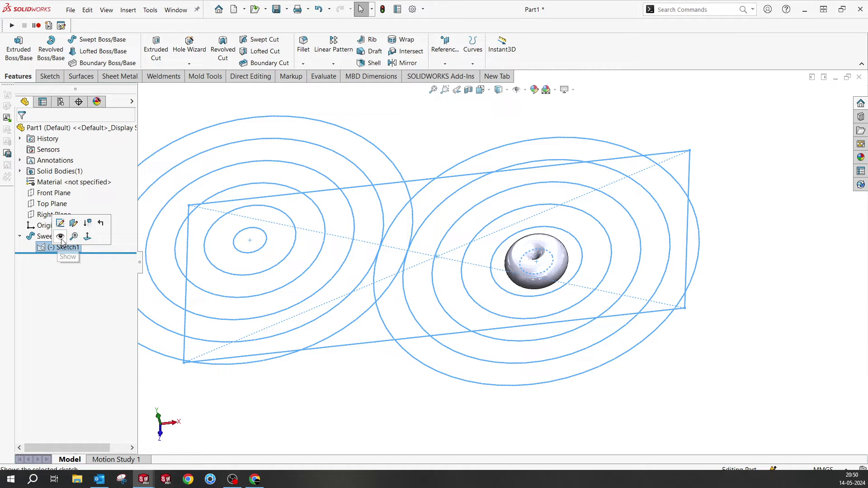
{"action": "left_click", "coordinate": [66, 238]}
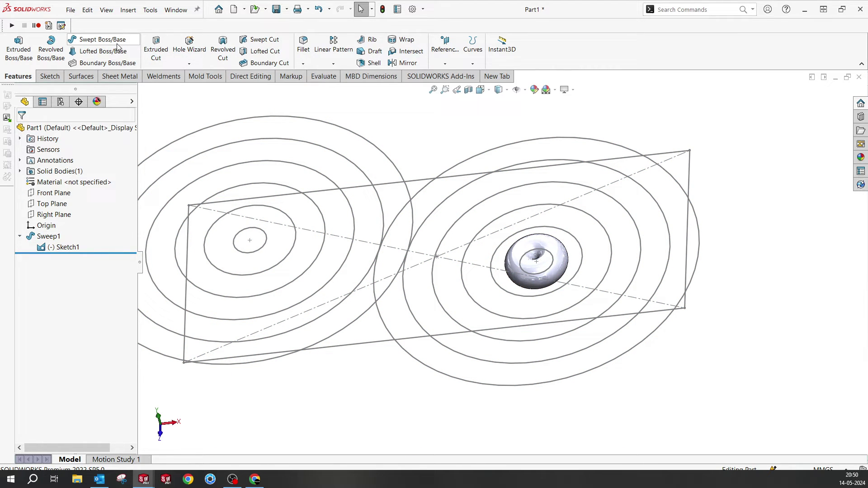
{"action": "left_click", "coordinate": [101, 41]}
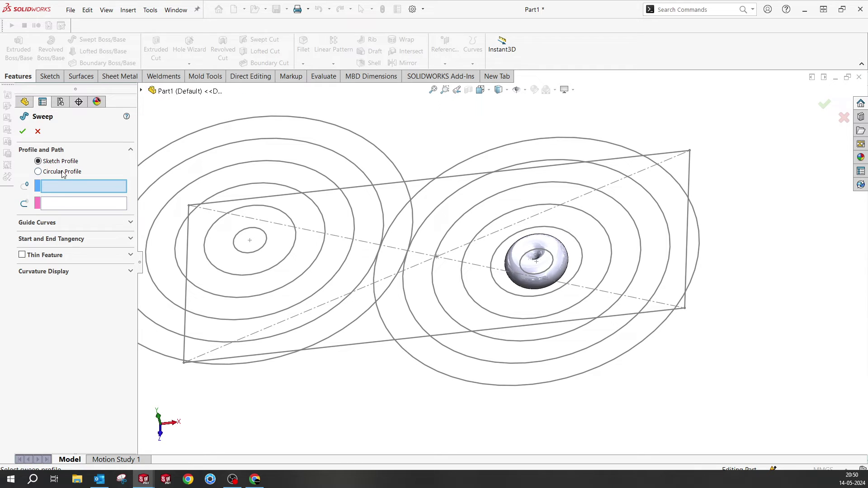
{"action": "left_click", "coordinate": [38, 172]}
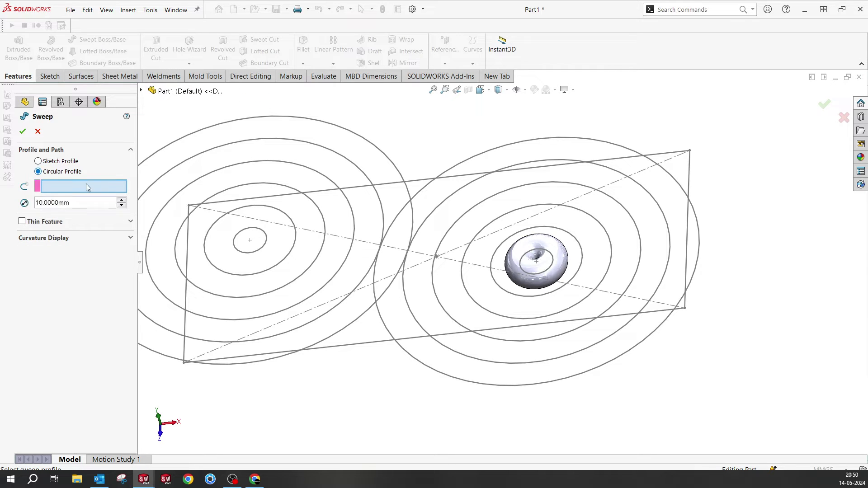
{"action": "left_click", "coordinate": [581, 247]}
{"action": "left_click", "coordinate": [582, 247]}
{"action": "right_click", "coordinate": [587, 229]}
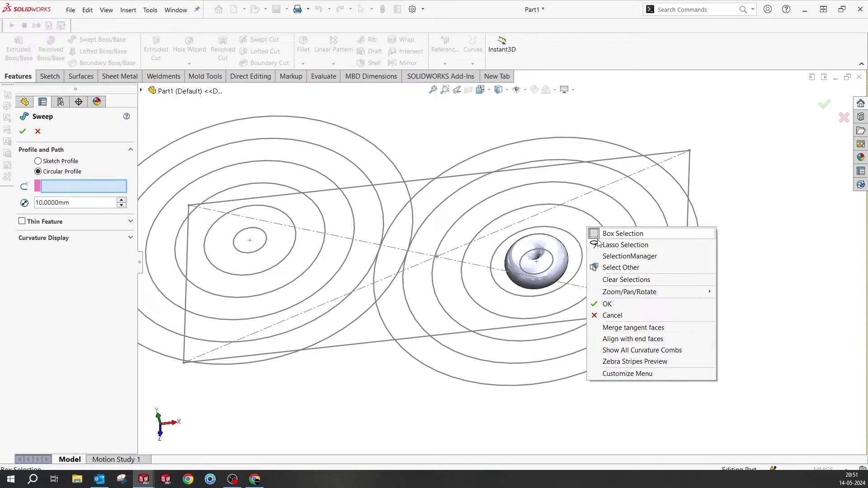
{"action": "left_click", "coordinate": [628, 257]}
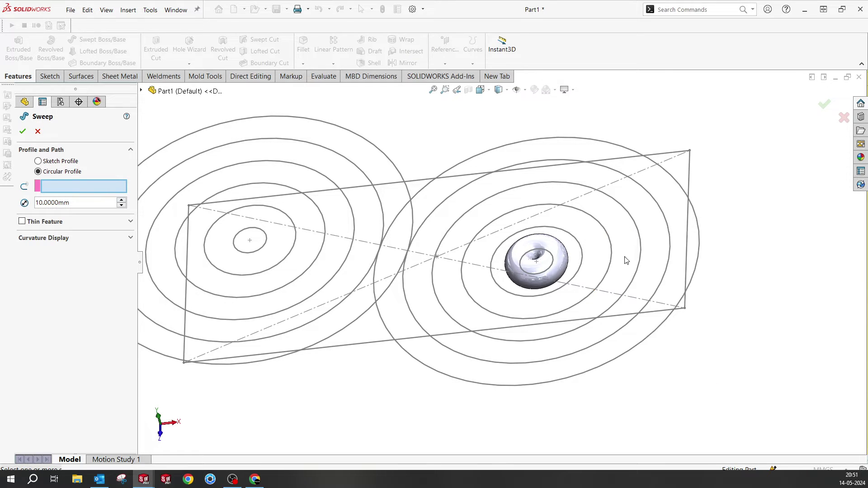
{"action": "left_click", "coordinate": [588, 261]}
{"action": "left_click", "coordinate": [650, 218]}
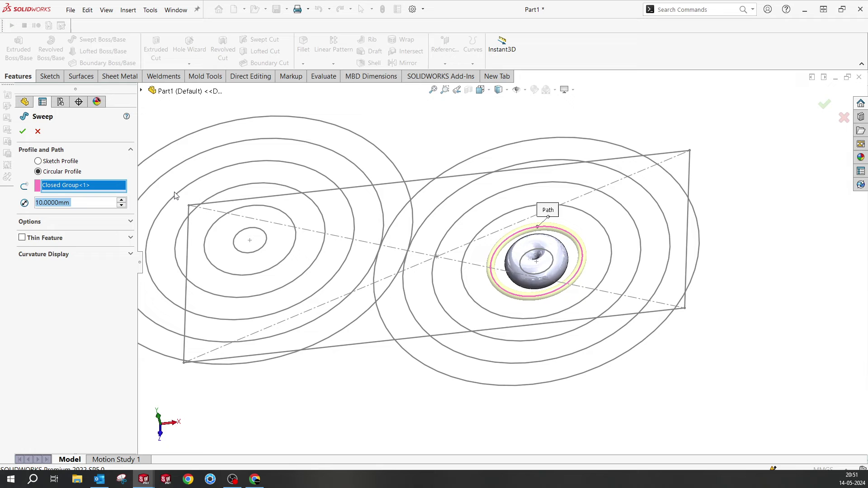
Set the profile diameter to 36 mm and create Sweep2.
{"action": "type", "text": "35"}
{"action": "key", "text": "Return"}
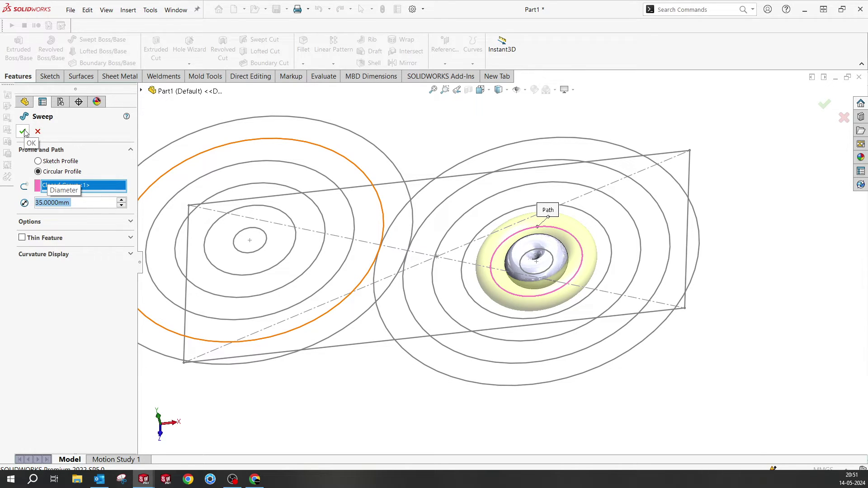
{"action": "type", "text": "36"}
{"action": "key", "text": "Return"}
{"action": "left_click", "coordinate": [23, 132]}
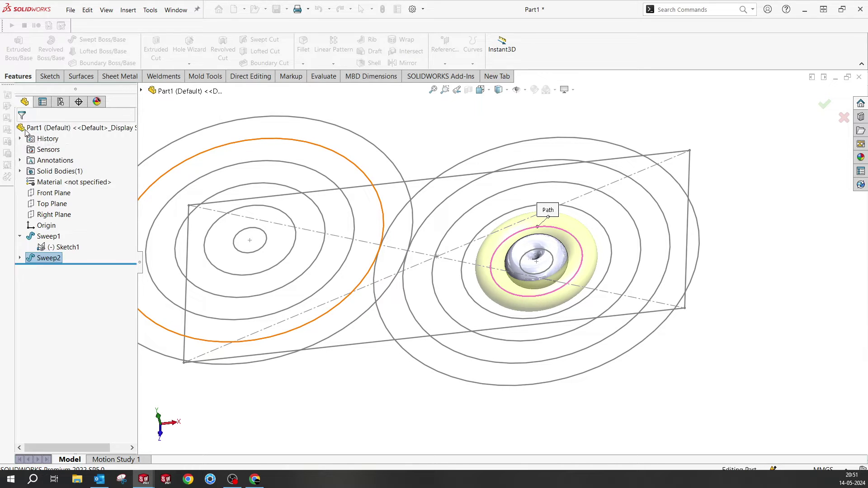
{"action": "left_click", "coordinate": [469, 133]}
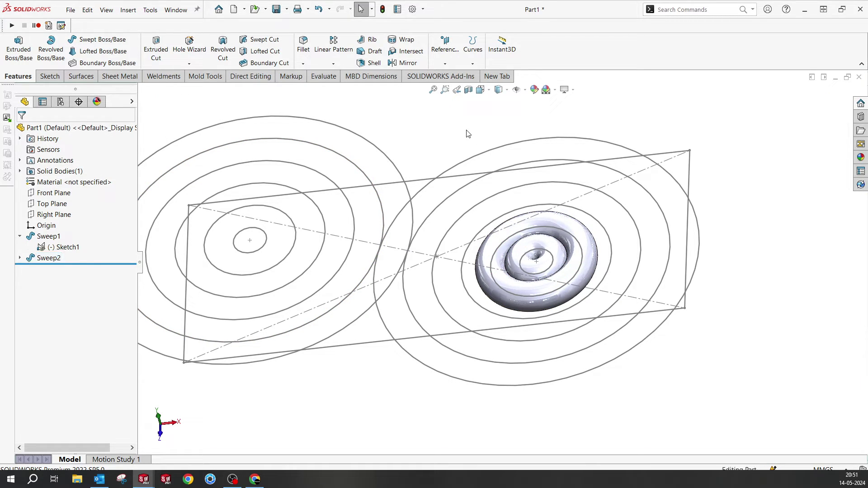
{"action": "left_click", "coordinate": [20, 236]}
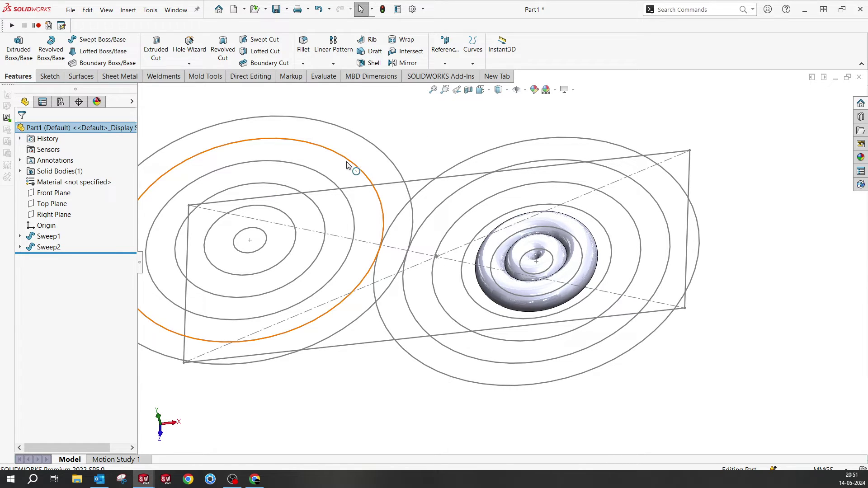
Sweep a 36 mm circular-profile tube along another ring circle selected as a closed group.
{"action": "left_click", "coordinate": [100, 41]}
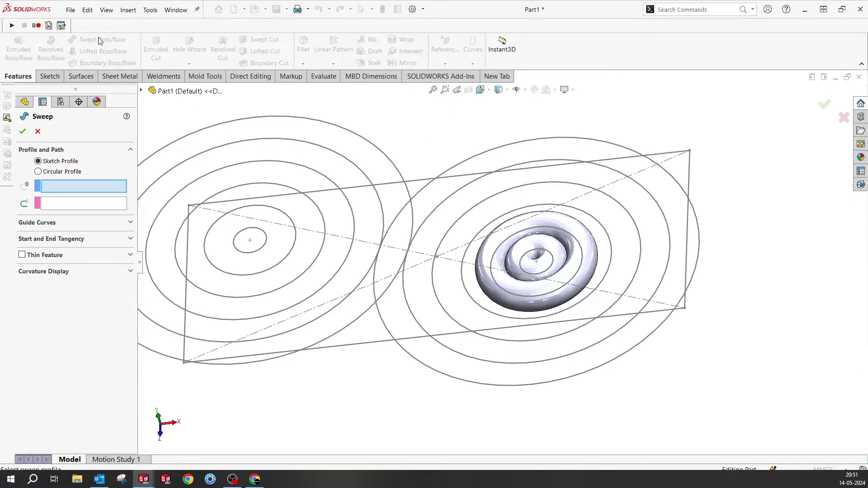
{"action": "left_click", "coordinate": [67, 172]}
{"action": "right_click", "coordinate": [604, 230]}
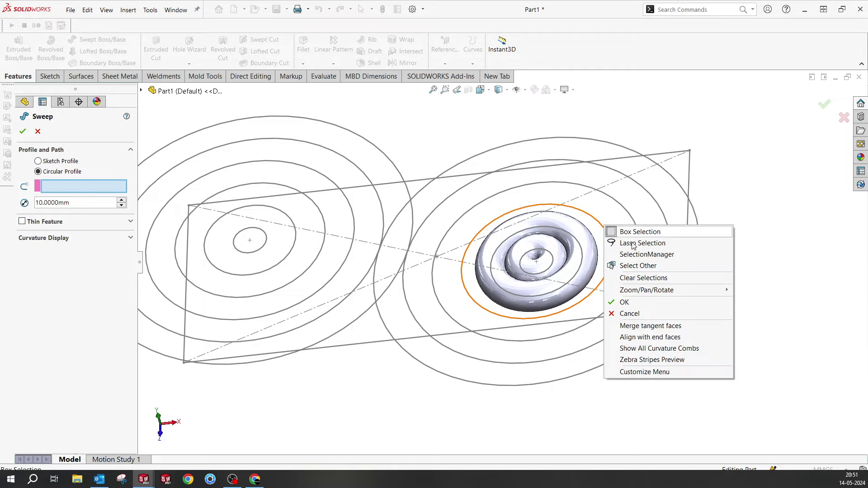
{"action": "left_click", "coordinate": [644, 255]}
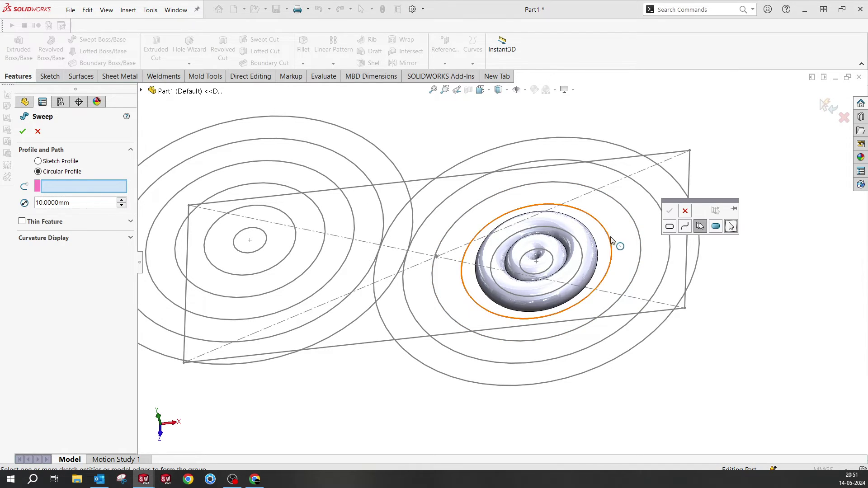
{"action": "left_click", "coordinate": [613, 244]}
{"action": "left_click", "coordinate": [670, 214]}
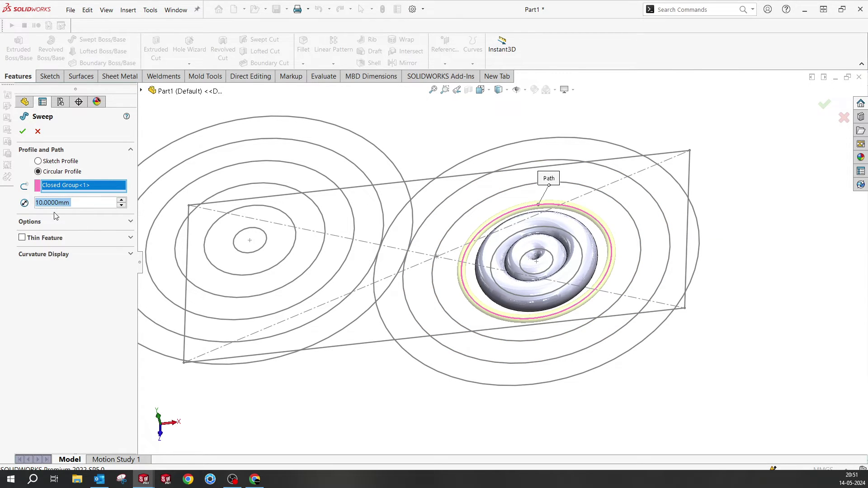
{"action": "type", "text": "35"}
{"action": "key", "text": "Return"}
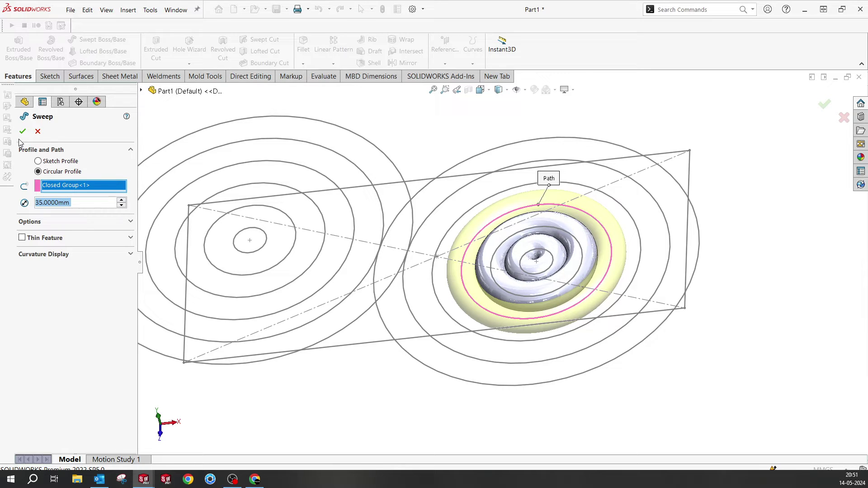
{"action": "type", "text": "36"}
{"action": "key", "text": "Return"}
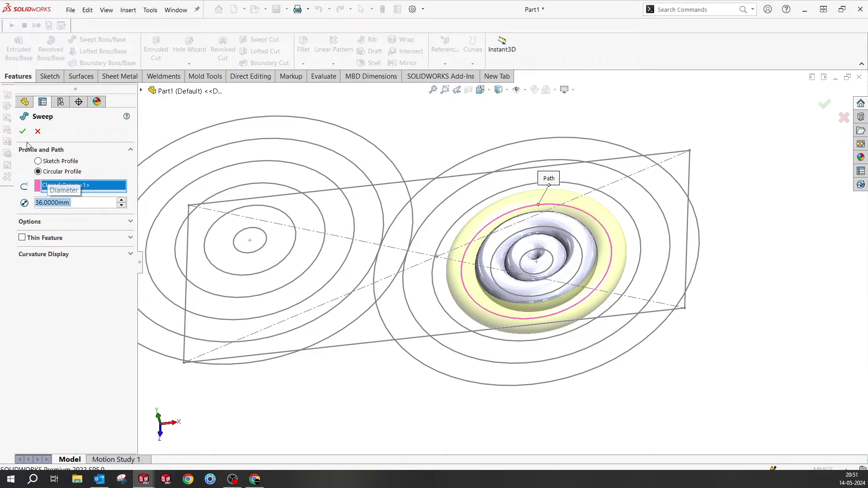
{"action": "left_click", "coordinate": [23, 131]}
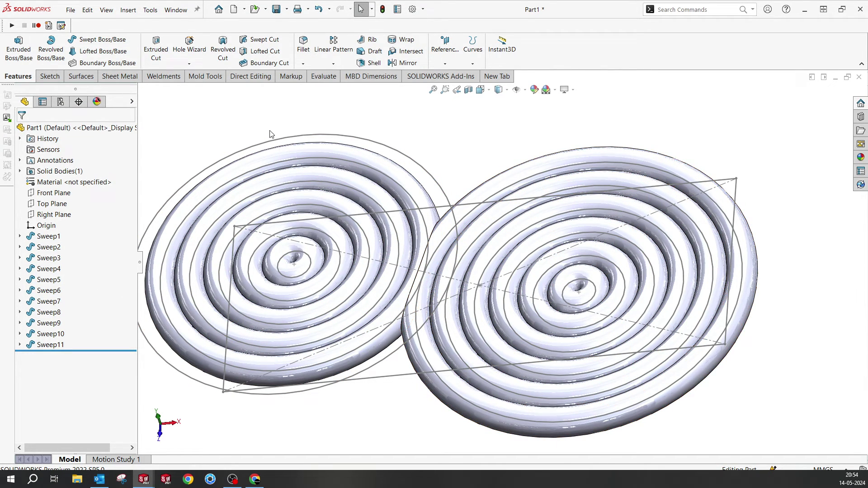
Sweep a 36 mm circular tube along the left disc's outermost circle as its rim.
{"action": "left_click", "coordinate": [99, 39]}
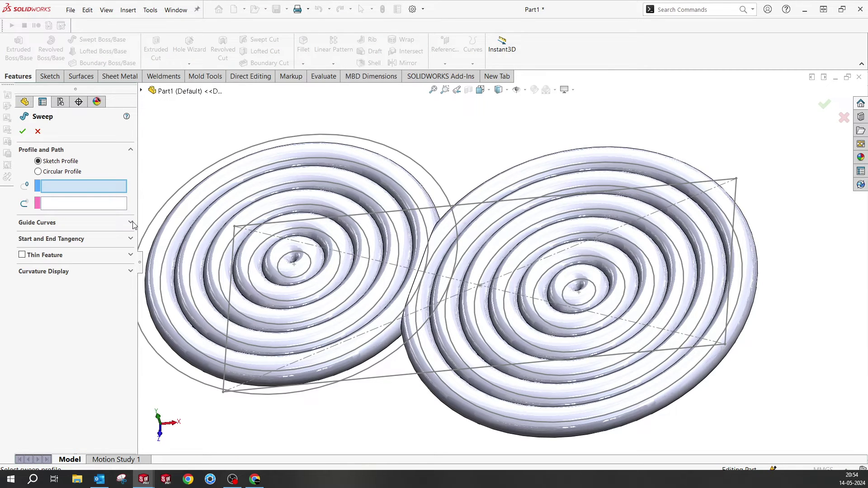
{"action": "left_click", "coordinate": [68, 174]}
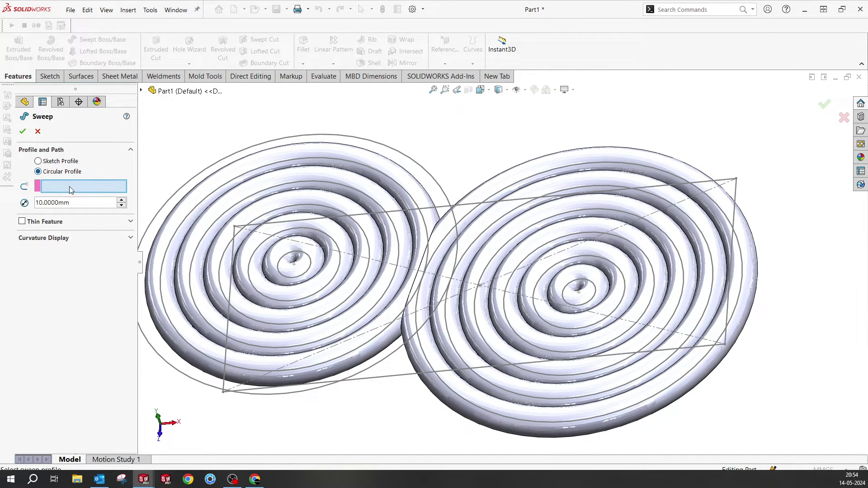
{"action": "left_click", "coordinate": [400, 156]}
{"action": "right_click", "coordinate": [401, 154]}
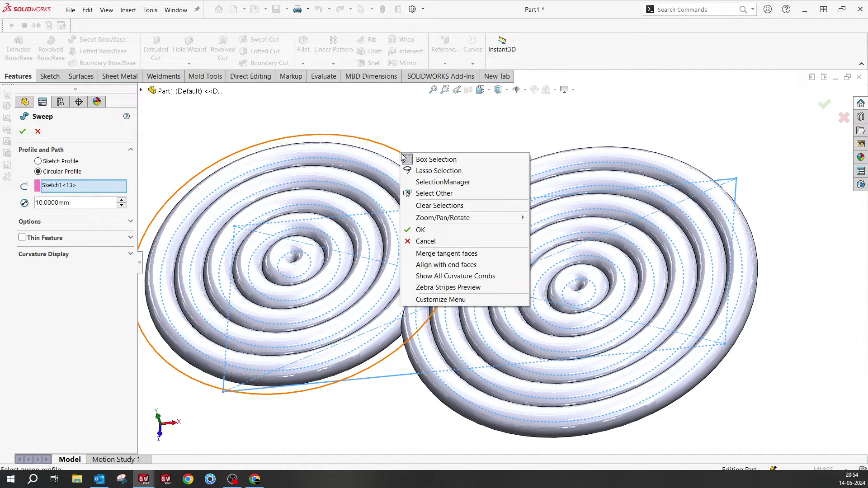
{"action": "left_click", "coordinate": [426, 187]}
{"action": "left_click", "coordinate": [454, 147]}
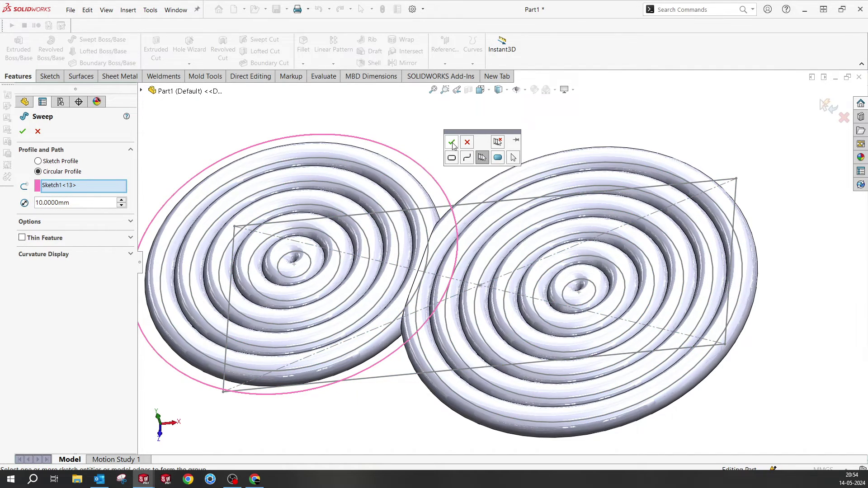
{"action": "left_click", "coordinate": [447, 138]}
{"action": "type", "text": "36"}
{"action": "key", "text": "Return"}
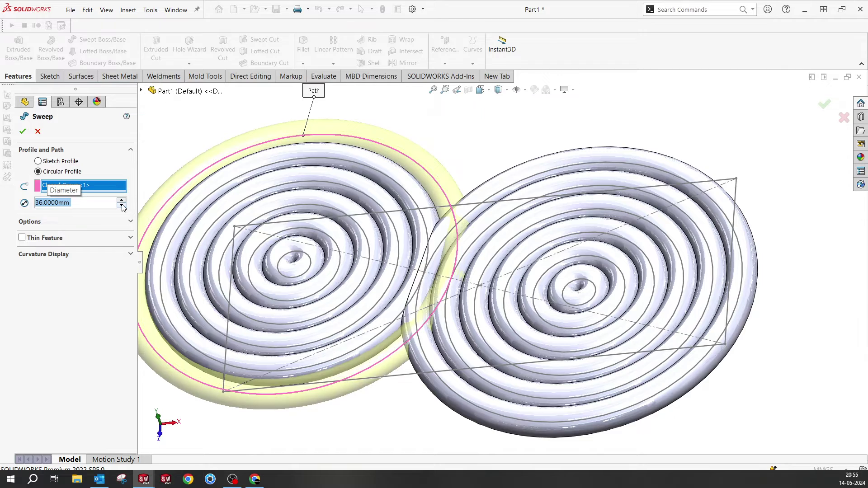
{"action": "left_click", "coordinate": [23, 131]}
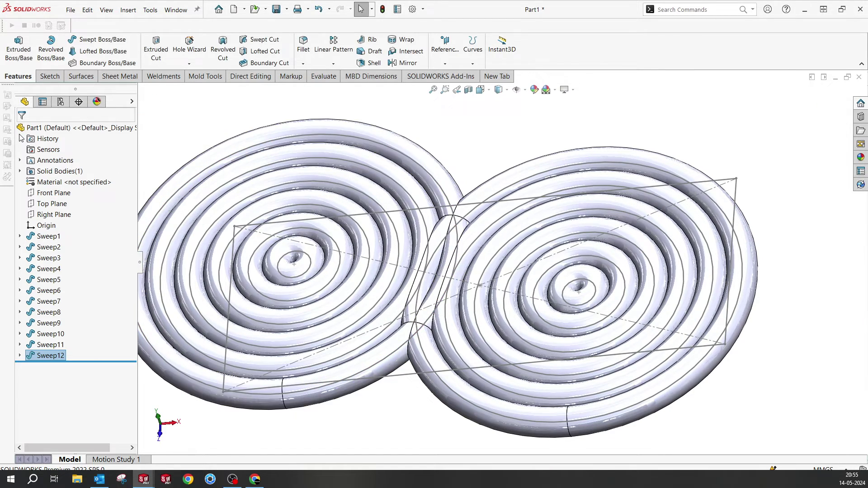
Orbit and tilt the model to inspect the two ringed discs.
{"action": "middle_click_drag", "start_coordinate": [489, 165], "coordinate": [492, 184]}
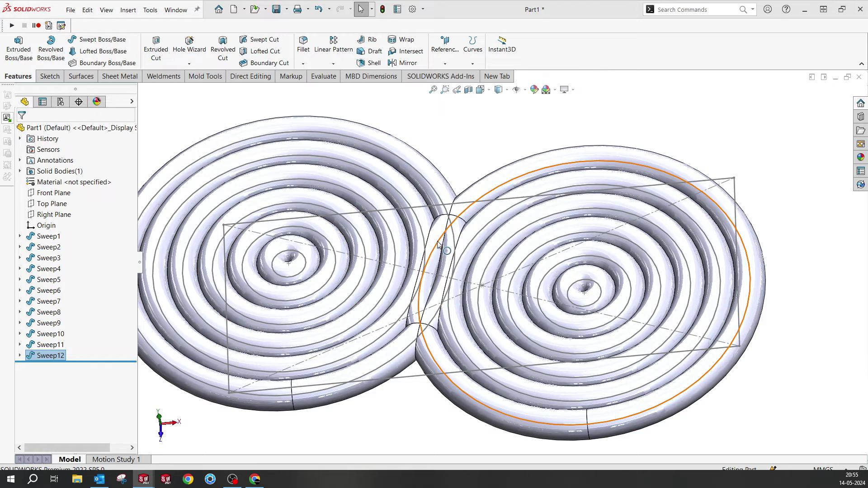
{"action": "middle_click_drag", "start_coordinate": [457, 237], "coordinate": [454, 263]}
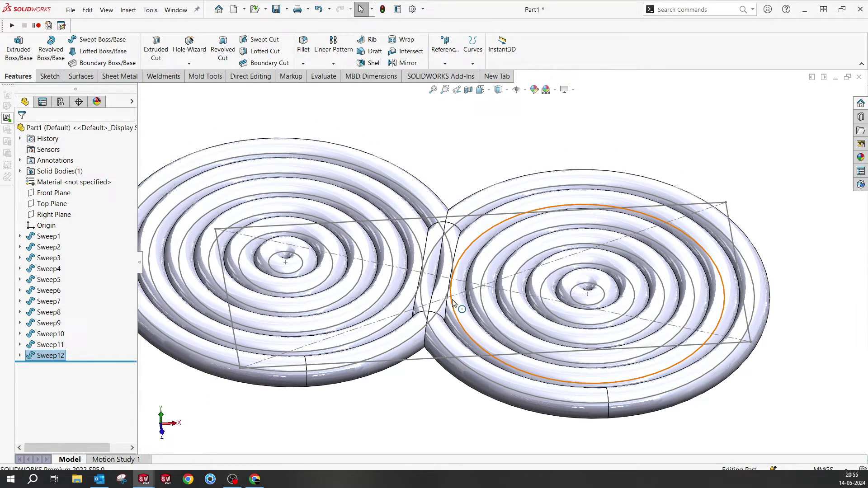
Delete and patch the junction face between the two ringed discs with Delete Face.
{"action": "left_click", "coordinate": [242, 77]}
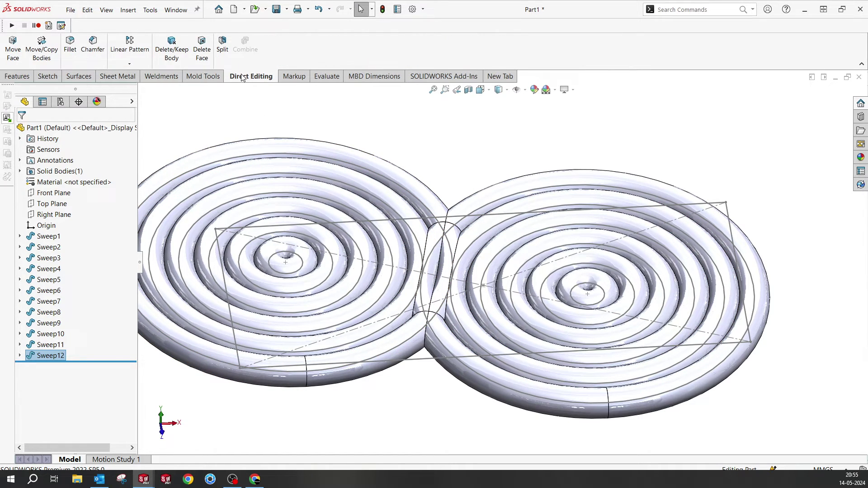
{"action": "left_click", "coordinate": [202, 50]}
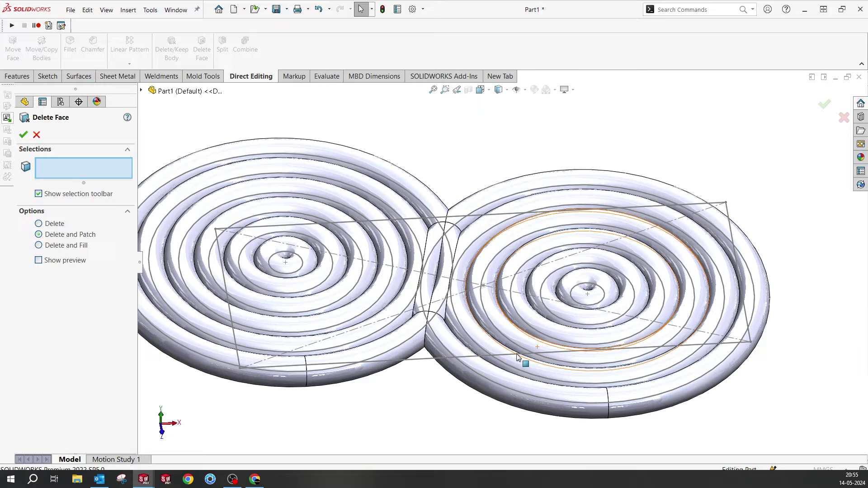
{"action": "scroll", "coordinate": [444, 257], "scroll_direction": "down", "scroll_amount": 3}
{"action": "left_click", "coordinate": [441, 255]}
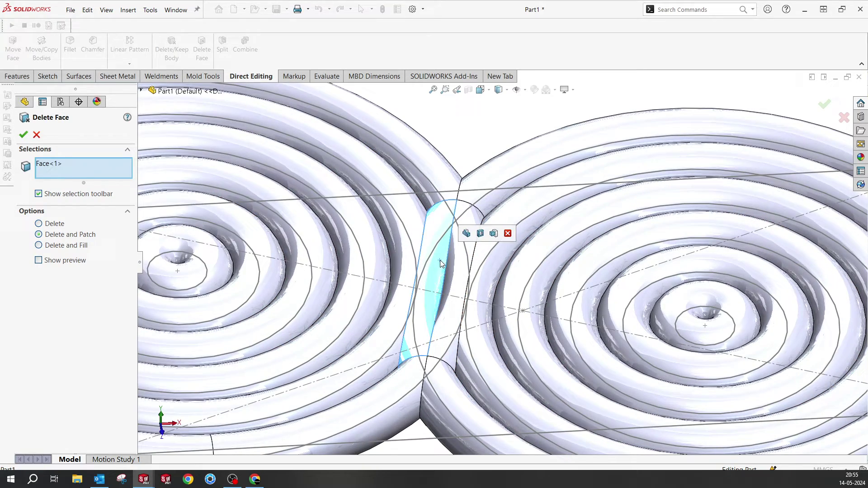
{"action": "left_click", "coordinate": [24, 134]}
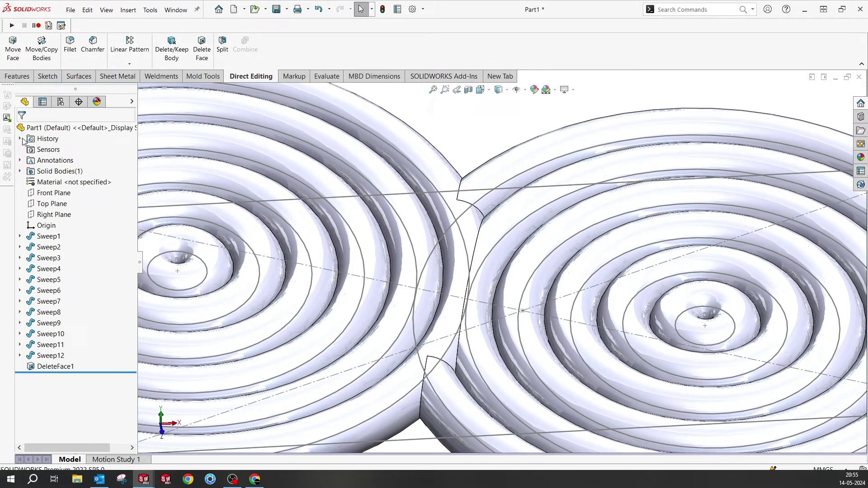
{"action": "scroll", "coordinate": [493, 303], "scroll_direction": "up", "scroll_amount": 4}
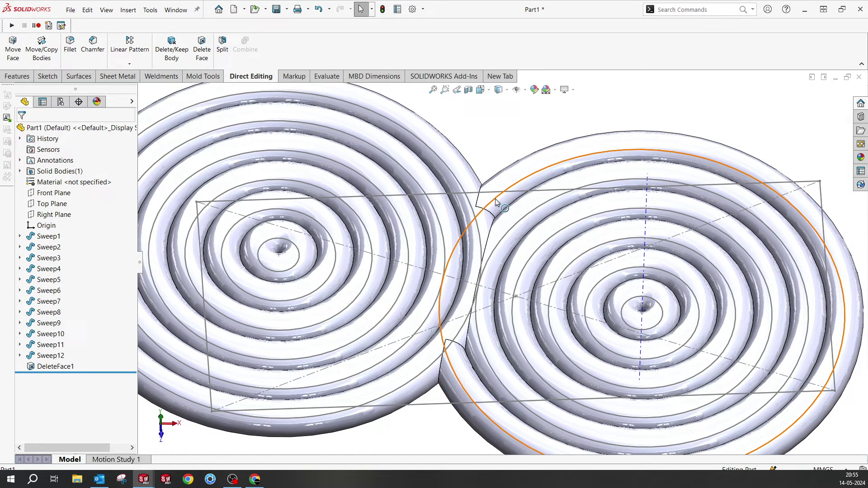
{"action": "scroll", "coordinate": [495, 199], "scroll_direction": "up", "scroll_amount": 3}
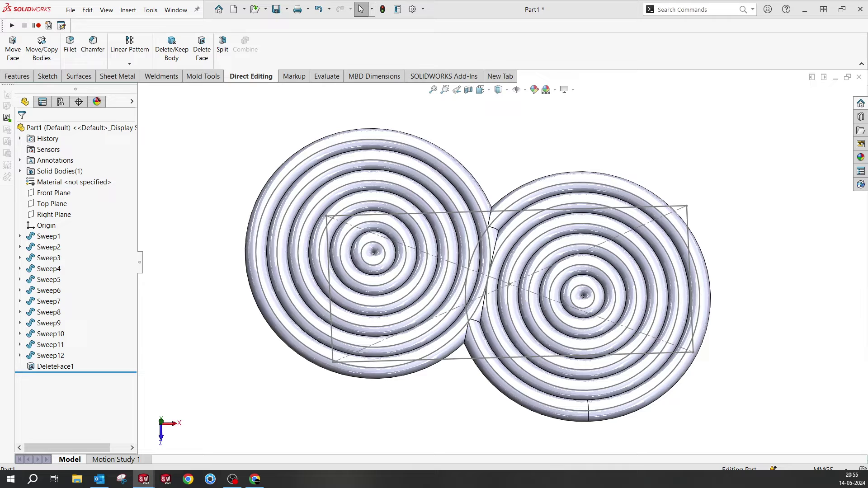
Start a 5 mm fillet on the inner ring edge and the left disc's four ring faces.
{"action": "middle_click_drag", "start_coordinate": [398, 278], "coordinate": [349, 203]}
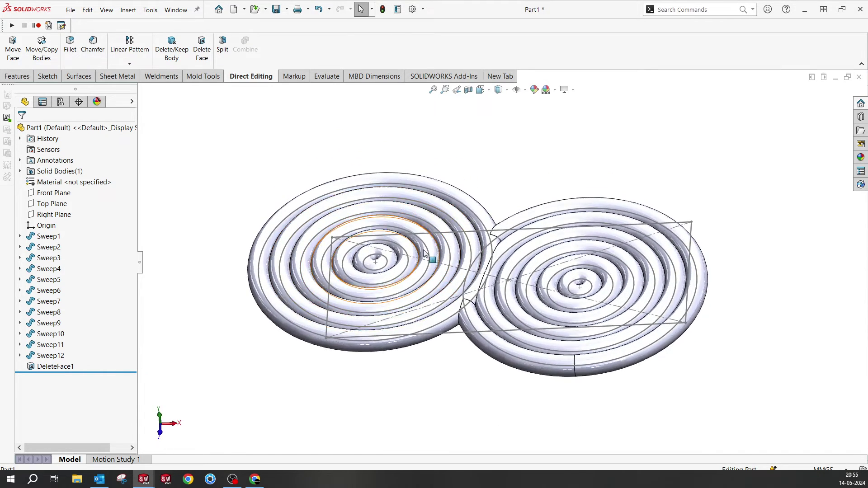
{"action": "scroll", "coordinate": [346, 198], "scroll_direction": "down", "scroll_amount": 3}
{"action": "left_click", "coordinate": [76, 60]}
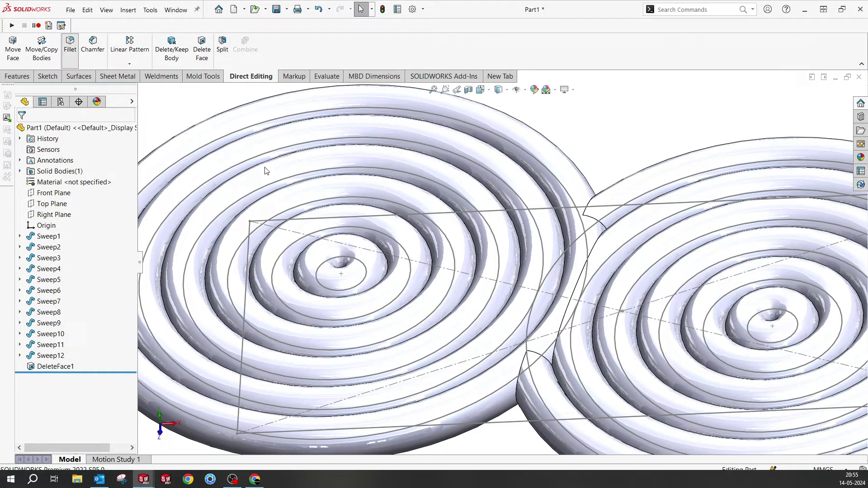
{"action": "left_click", "coordinate": [388, 272]}
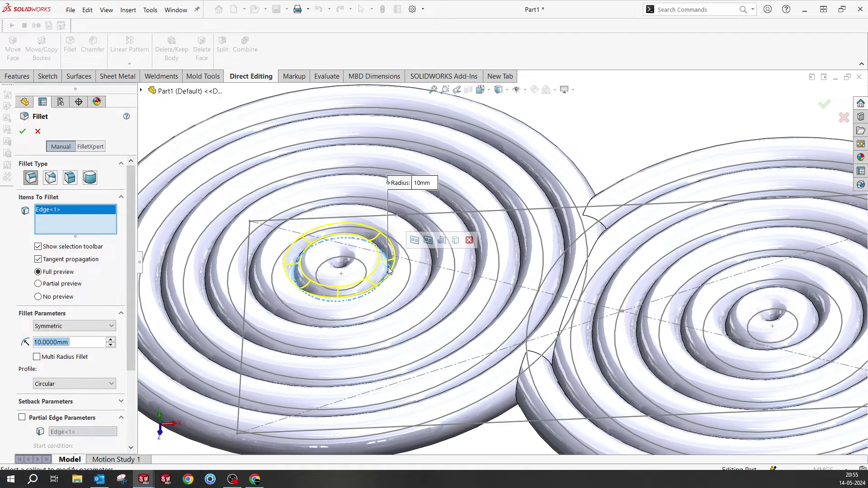
{"action": "type", "text": "5"}
{"action": "key", "text": "Return"}
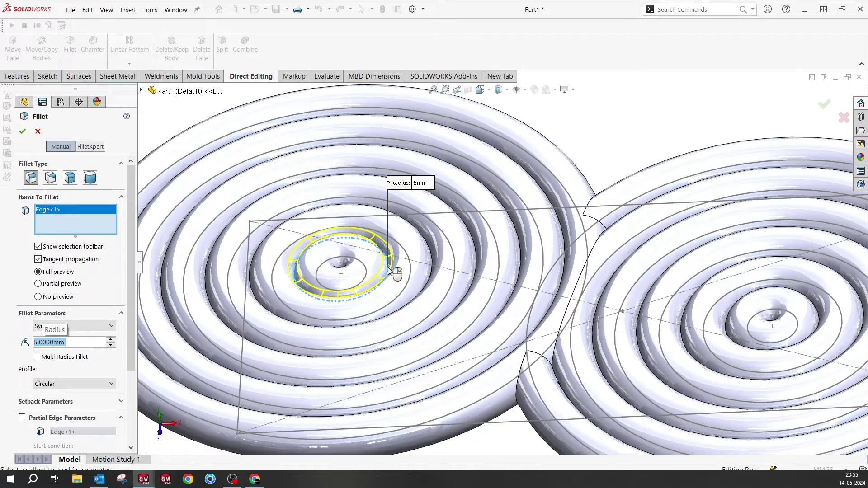
{"action": "left_click", "coordinate": [430, 248]}
{"action": "left_click", "coordinate": [470, 249]}
{"action": "left_click", "coordinate": [511, 249]}
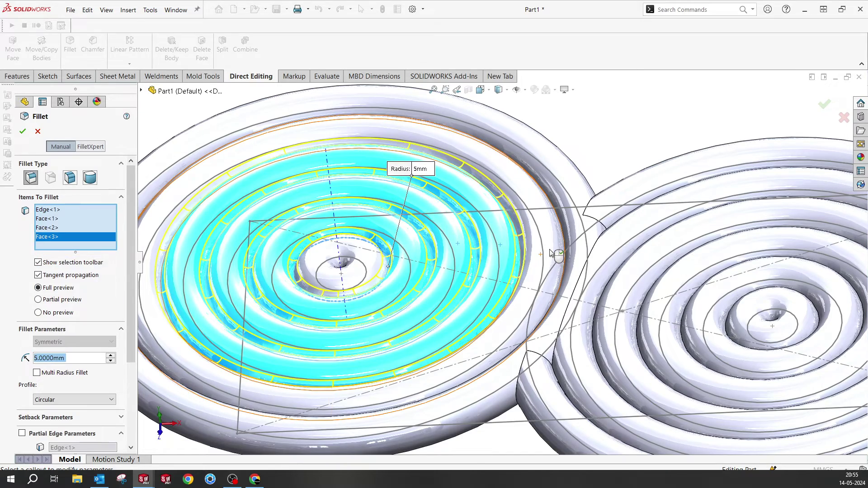
{"action": "left_click", "coordinate": [551, 254]}
Add the right disc's ring faces to the 5 mm fillet and apply it.
{"action": "scroll", "coordinate": [556, 253], "scroll_direction": "up", "scroll_amount": 3}
{"action": "scroll", "coordinate": [633, 271], "scroll_direction": "down", "scroll_amount": 2}
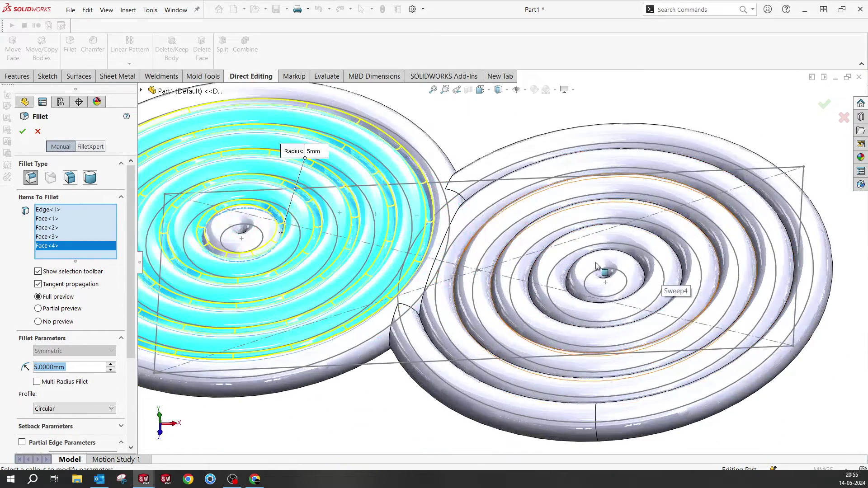
{"action": "left_click", "coordinate": [633, 273]}
{"action": "left_click", "coordinate": [665, 268]}
{"action": "left_click", "coordinate": [700, 257]}
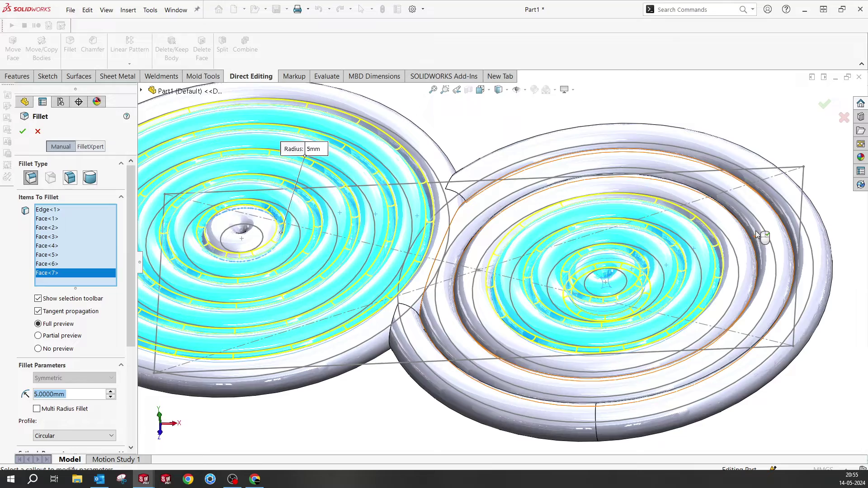
{"action": "left_click", "coordinate": [747, 280]}
{"action": "left_click", "coordinate": [760, 223]}
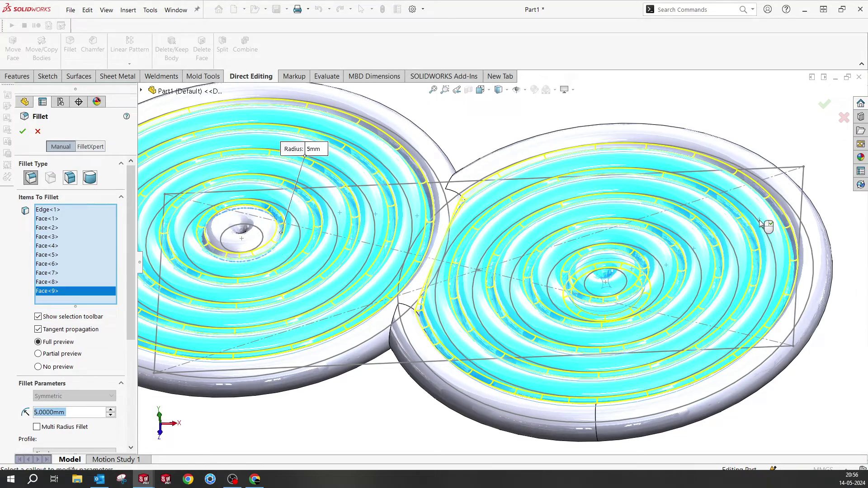
{"action": "middle_click_drag", "start_coordinate": [499, 267], "coordinate": [489, 212]}
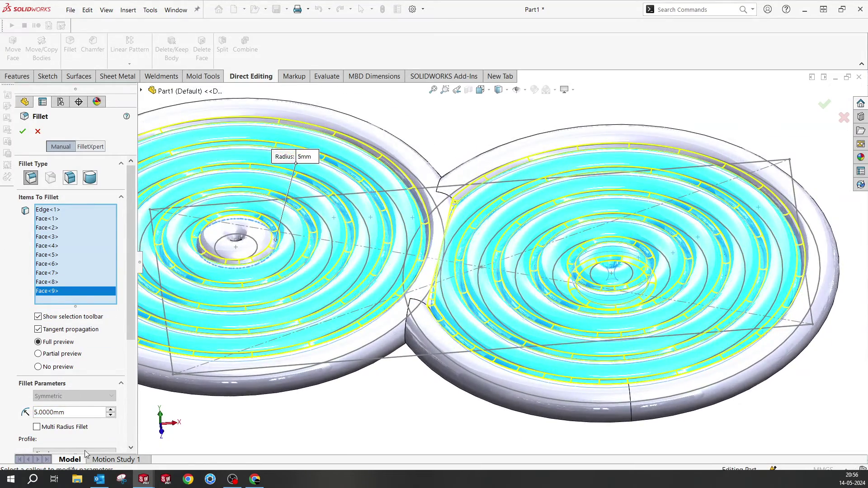
{"action": "left_click", "coordinate": [25, 131]}
{"action": "middle_click_drag", "start_coordinate": [443, 235], "coordinate": [443, 292]}
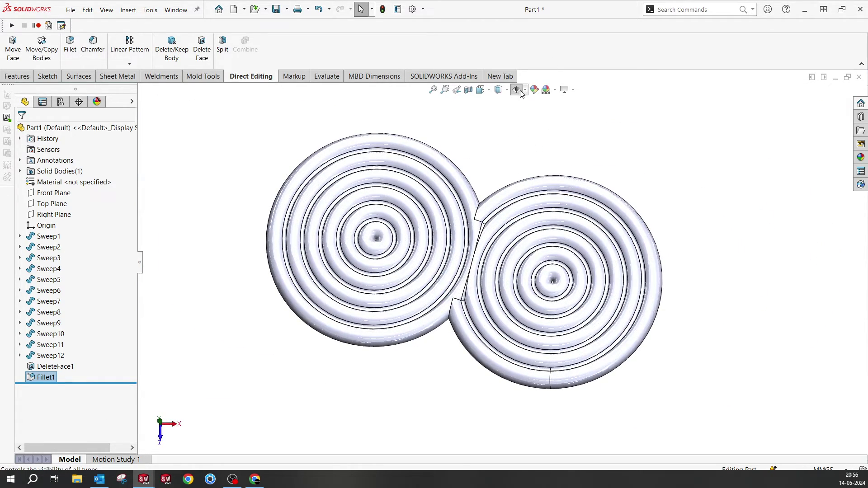
Make Sketch1's rectangle visible in the view through the item visibility options.
{"action": "middle_click_drag", "start_coordinate": [511, 162], "coordinate": [500, 184]}
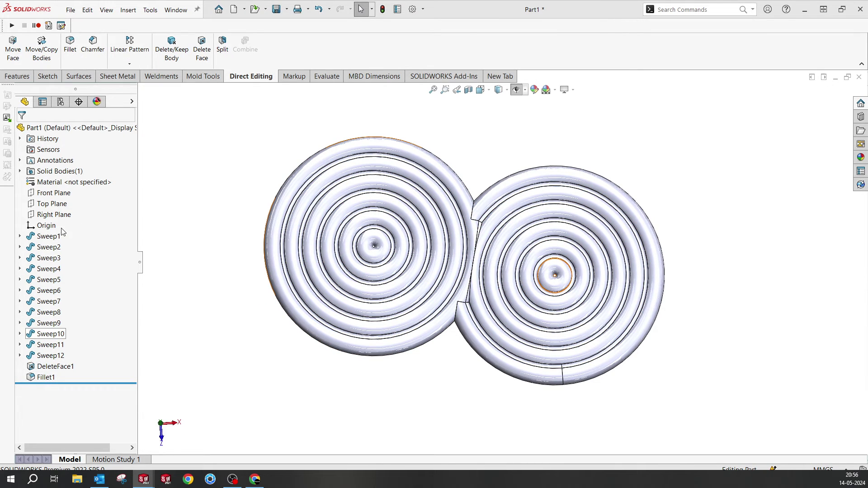
{"action": "left_click", "coordinate": [20, 236]}
{"action": "left_click", "coordinate": [63, 247]}
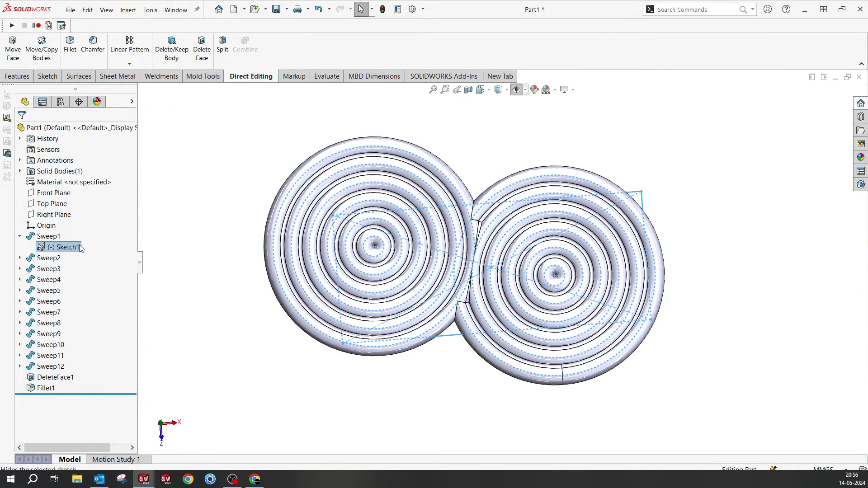
{"action": "left_click", "coordinate": [222, 318]}
{"action": "left_click", "coordinate": [524, 89]}
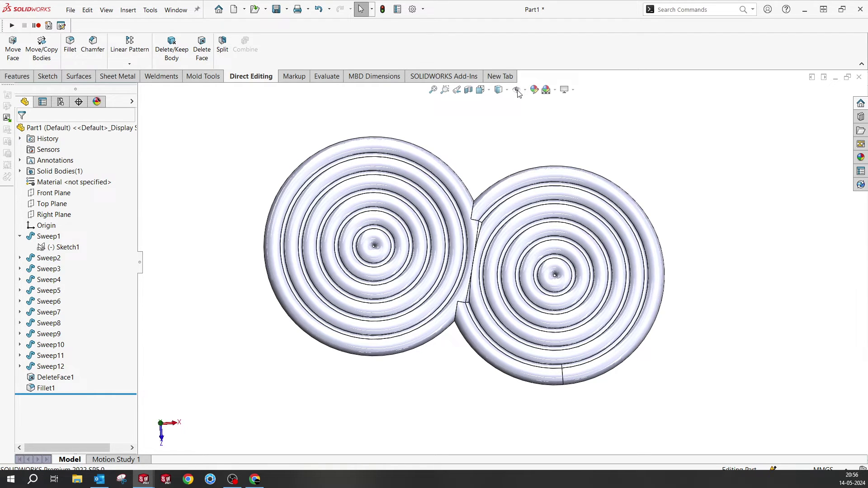
{"action": "left_click", "coordinate": [63, 246]}
{"action": "left_click", "coordinate": [63, 239]}
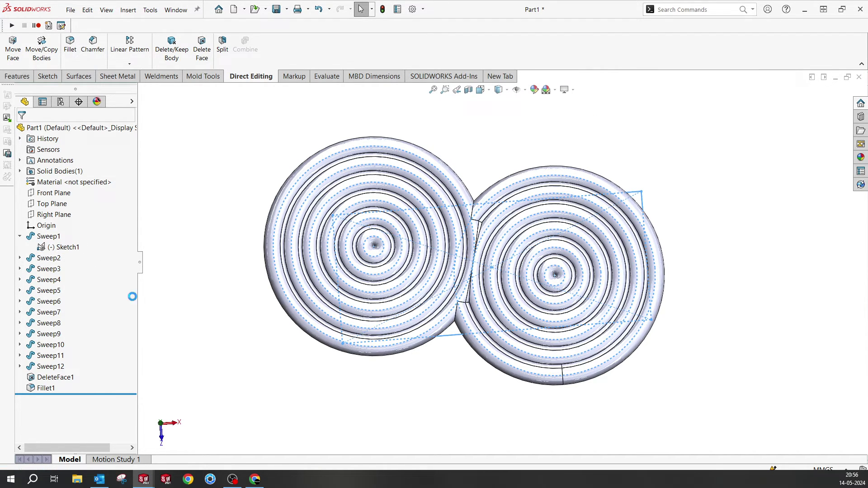
{"action": "left_click", "coordinate": [207, 292]}
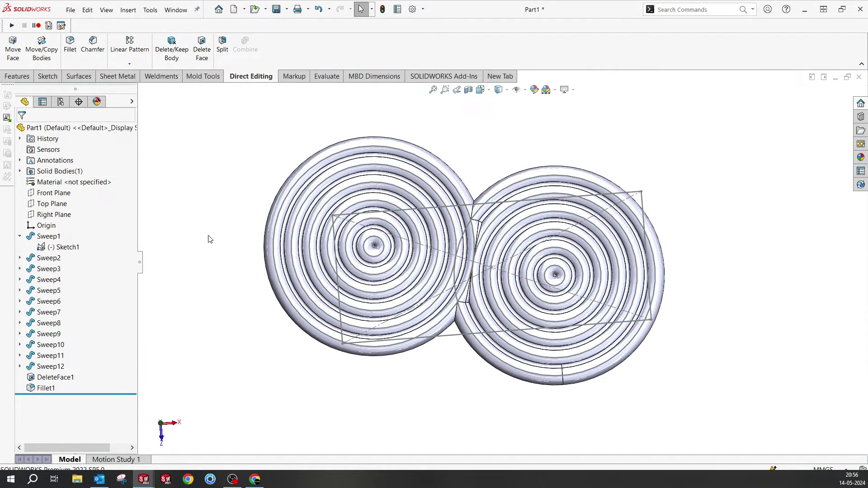
Convert Sketch1's rectangle into a new Top Plane sketch and start an Extruded Cut.
{"action": "left_click", "coordinate": [49, 203]}
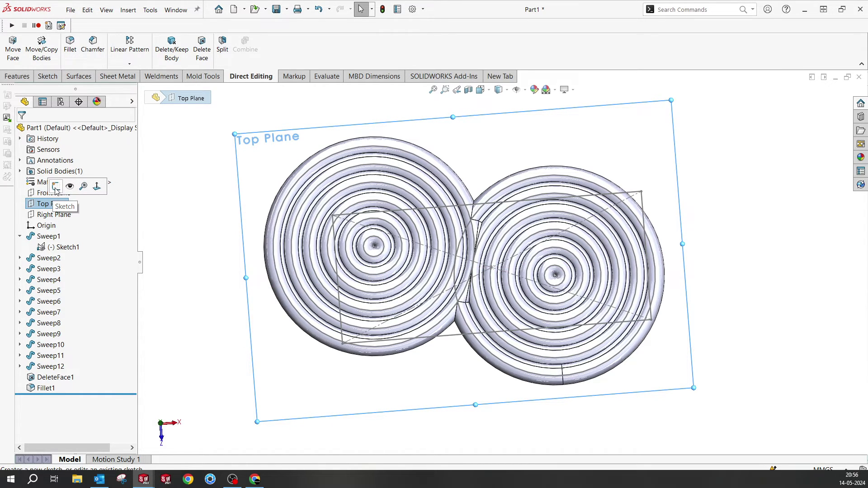
{"action": "left_click", "coordinate": [56, 186]}
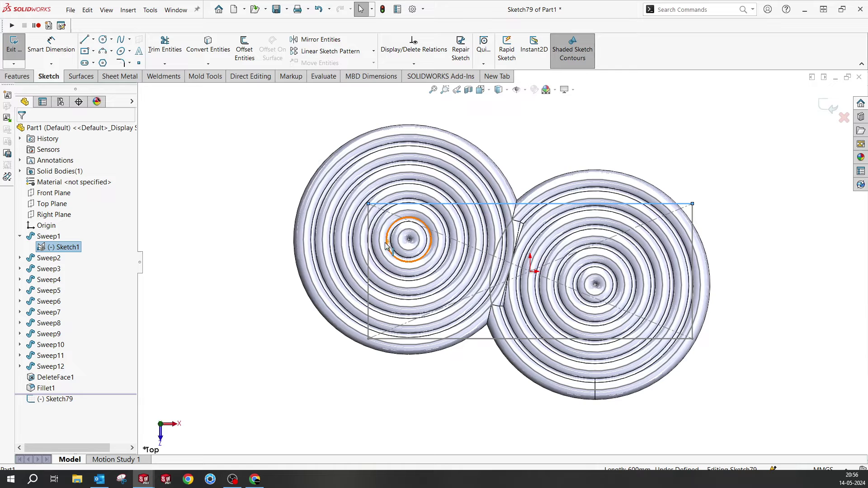
{"action": "left_click", "coordinate": [208, 46]}
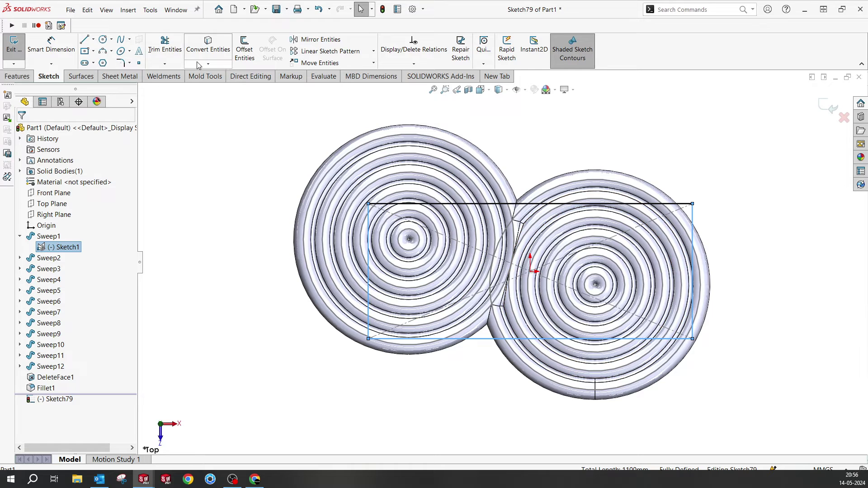
{"action": "left_click", "coordinate": [208, 45]}
{"action": "left_click", "coordinate": [18, 76]}
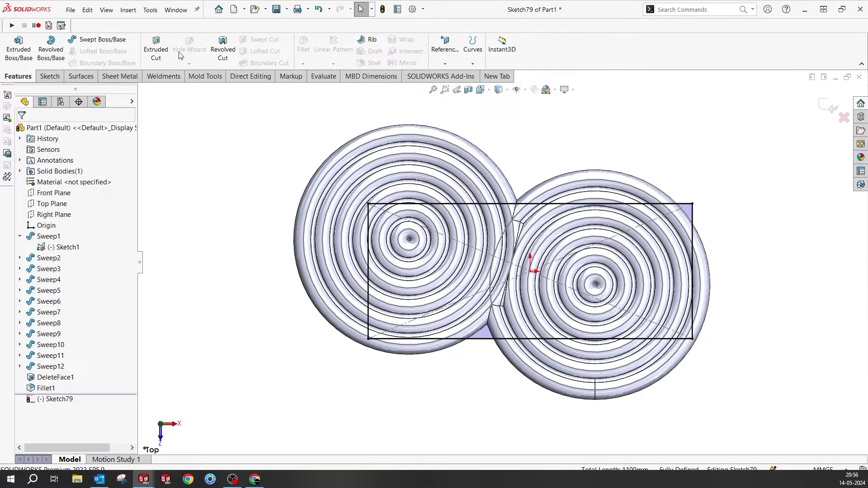
{"action": "left_click", "coordinate": [155, 50]}
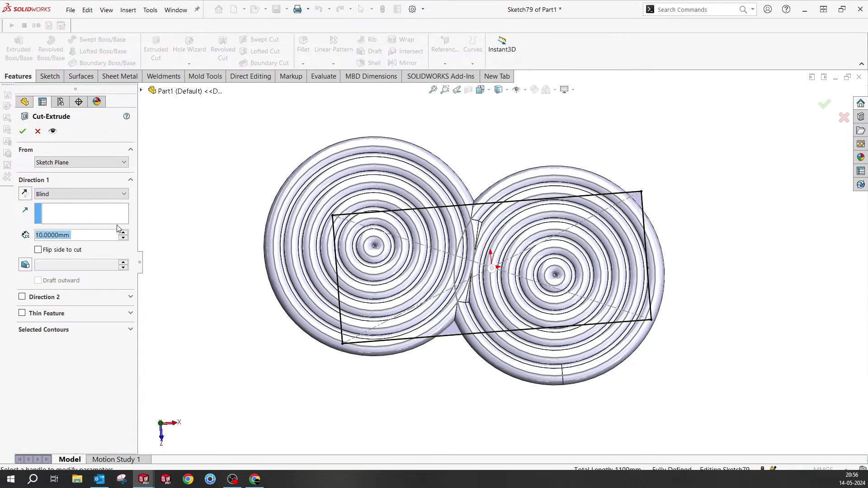
Set the cut to Through All - Both with Flip side to cut, and apply it.
{"action": "left_click", "coordinate": [72, 194]}
{"action": "left_click", "coordinate": [68, 219]}
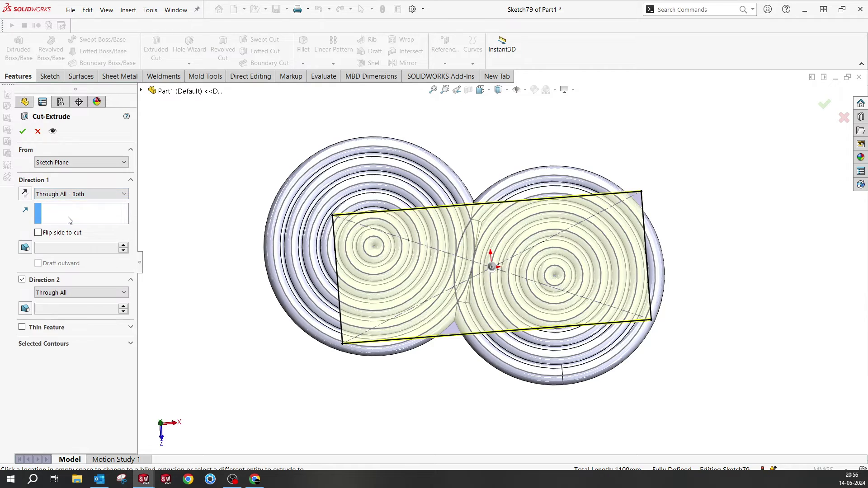
{"action": "left_click", "coordinate": [55, 237]}
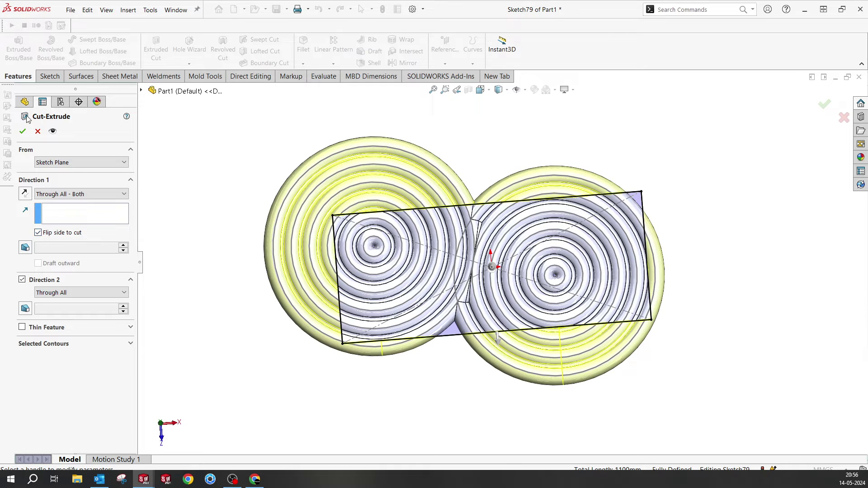
{"action": "left_click", "coordinate": [22, 131]}
Hide the sketch curves so only the panel body shows.
{"action": "middle_click_drag", "start_coordinate": [457, 222], "coordinate": [471, 164]}
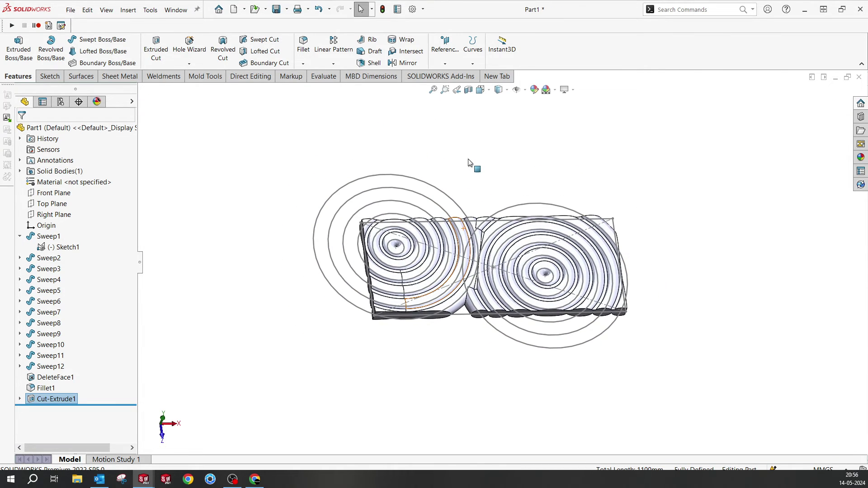
{"action": "left_click", "coordinate": [472, 164]}
{"action": "left_click", "coordinate": [517, 90]}
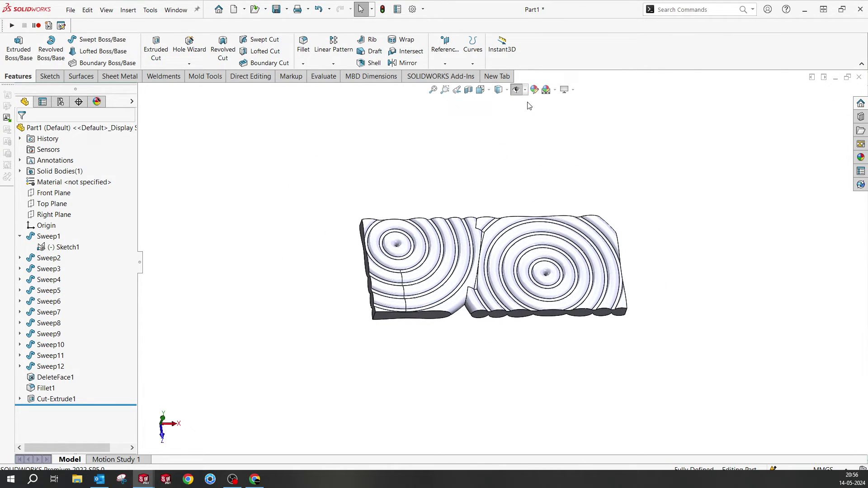
Split the panel body along the Top Plane with Split, viewed normal to it.
{"action": "left_click", "coordinate": [67, 204]}
{"action": "key", "text": "ctrl+8"}
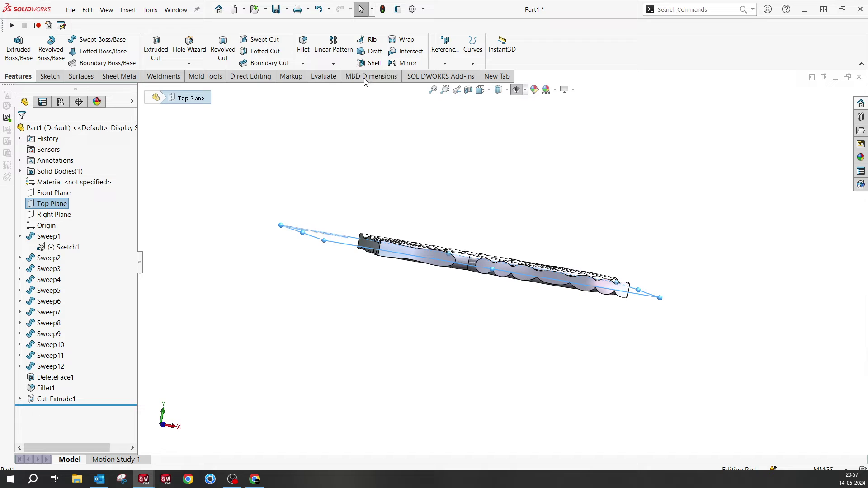
{"action": "left_click", "coordinate": [250, 76]}
{"action": "left_click", "coordinate": [225, 43]}
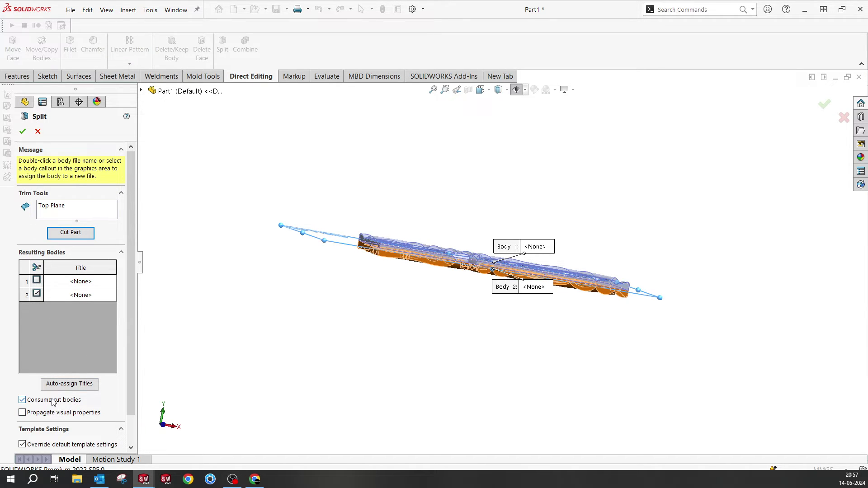
{"action": "left_click", "coordinate": [22, 132]}
{"action": "middle_click_drag", "start_coordinate": [449, 326], "coordinate": [498, 316]}
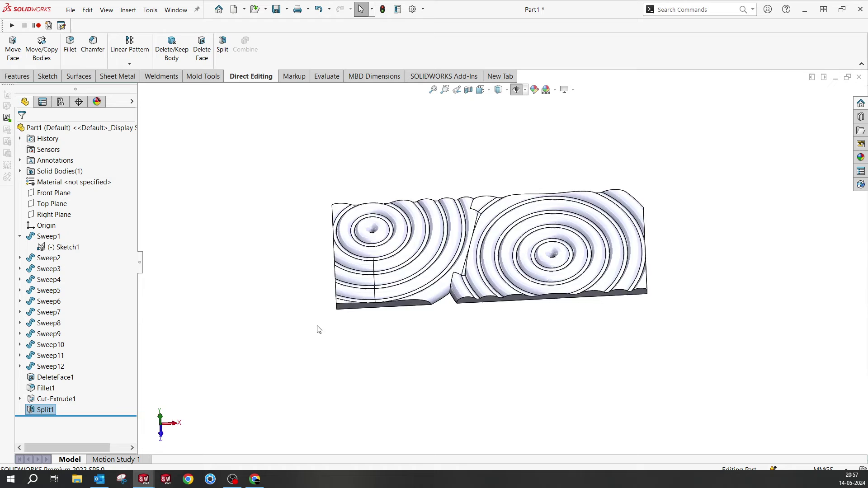
Create a Top Plane sketch containing Sketch79's converted rectangle outline.
{"action": "middle_click_drag", "start_coordinate": [319, 330], "coordinate": [371, 243]}
{"action": "left_click", "coordinate": [373, 241]}
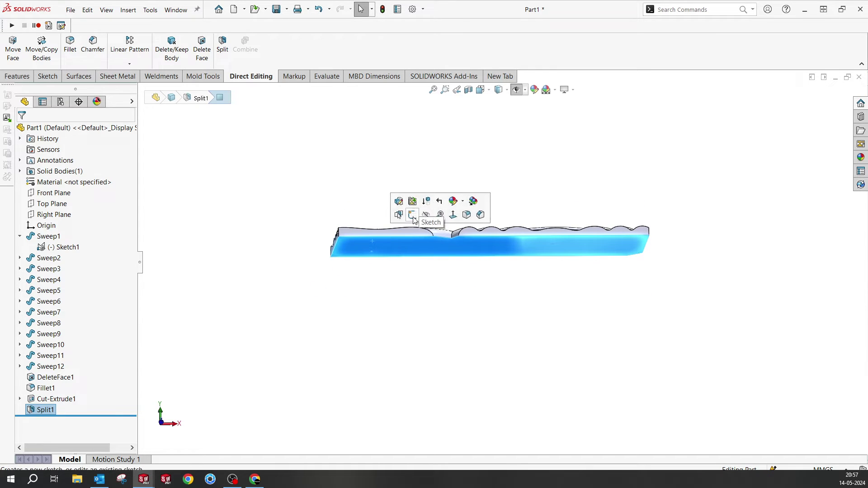
{"action": "left_click", "coordinate": [291, 310]}
{"action": "left_click", "coordinate": [51, 203]}
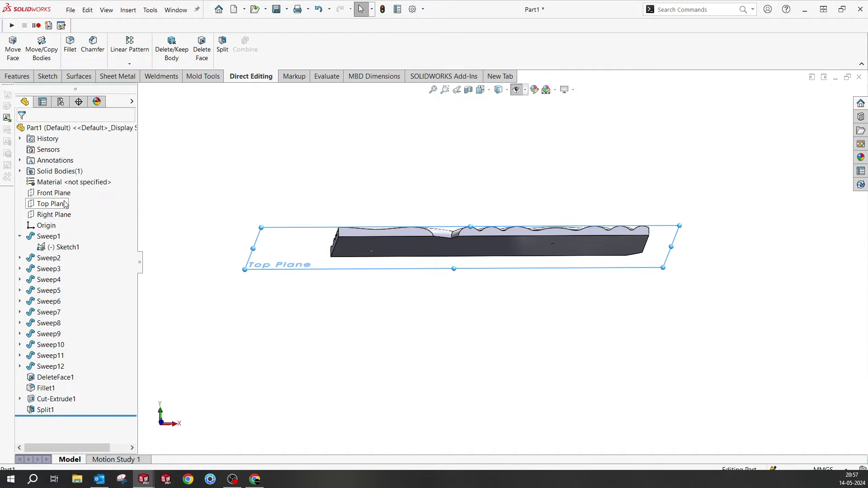
{"action": "right_click", "coordinate": [224, 176]}
{"action": "left_click", "coordinate": [249, 161]}
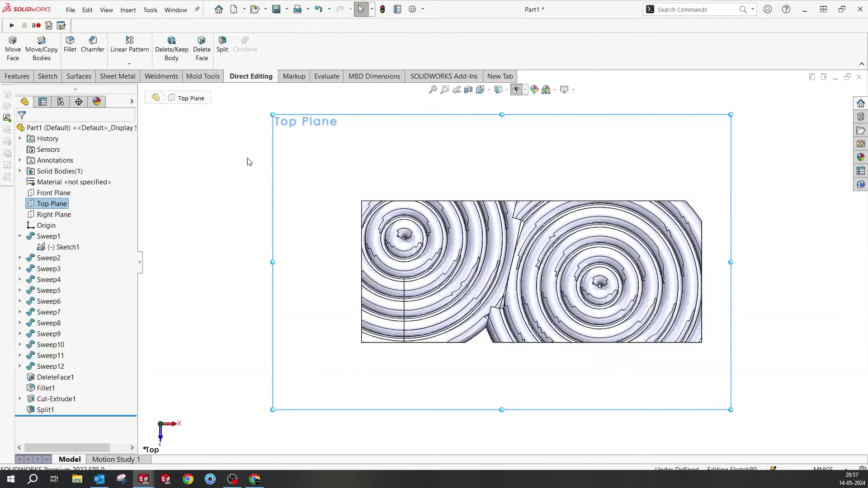
{"action": "middle_click_drag", "start_coordinate": [249, 162], "coordinate": [539, 270]}
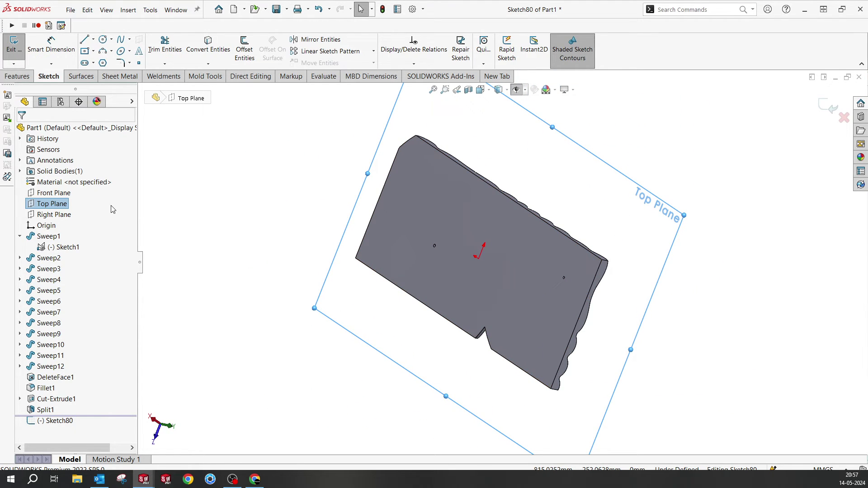
{"action": "left_click", "coordinate": [63, 247]}
{"action": "left_click", "coordinate": [20, 399]}
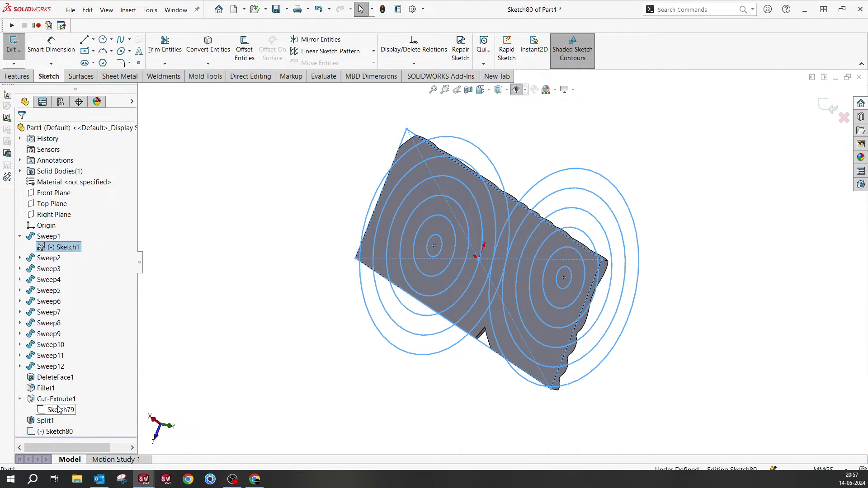
{"action": "left_click", "coordinate": [61, 409]}
{"action": "left_click", "coordinate": [205, 66]}
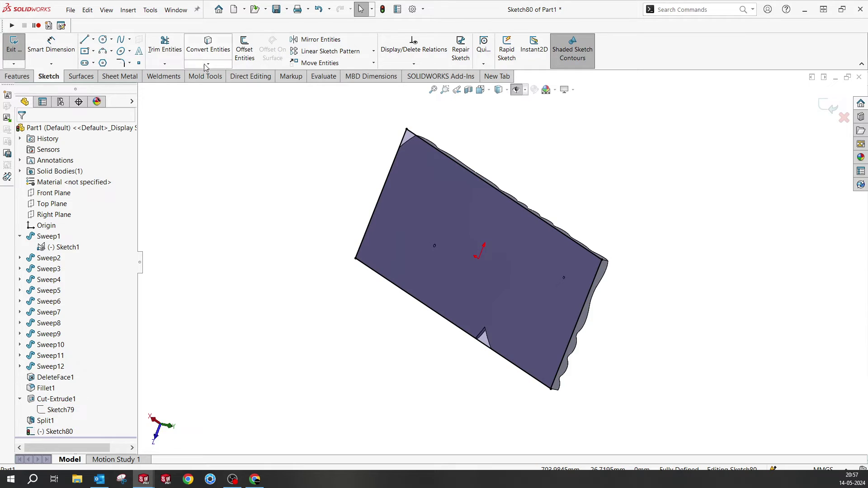
Boss-extrude the rectangle 10 mm blind, reversed downward beneath the relief.
{"action": "left_click", "coordinate": [17, 76]}
{"action": "left_click", "coordinate": [24, 47]}
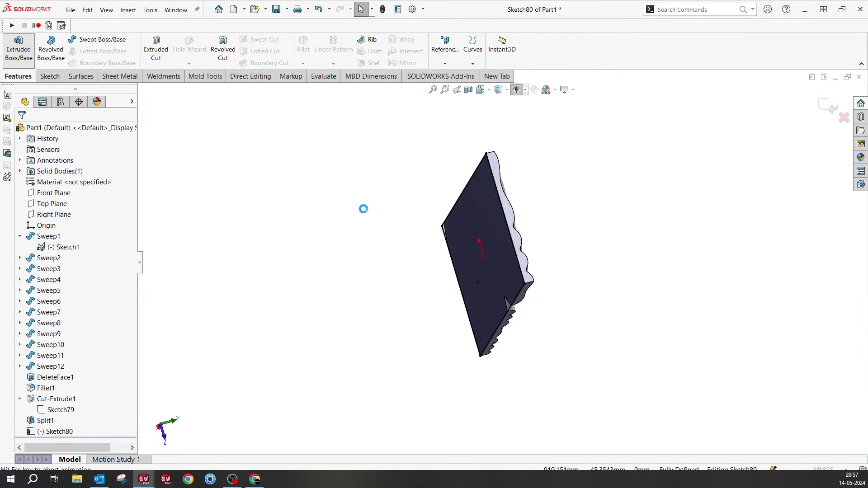
{"action": "middle_click_drag", "start_coordinate": [358, 247], "coordinate": [364, 248]}
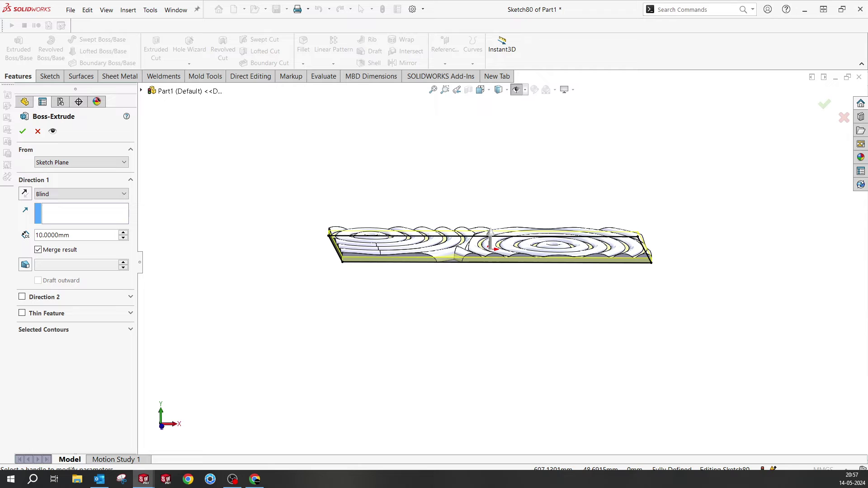
{"action": "left_click", "coordinate": [25, 194]}
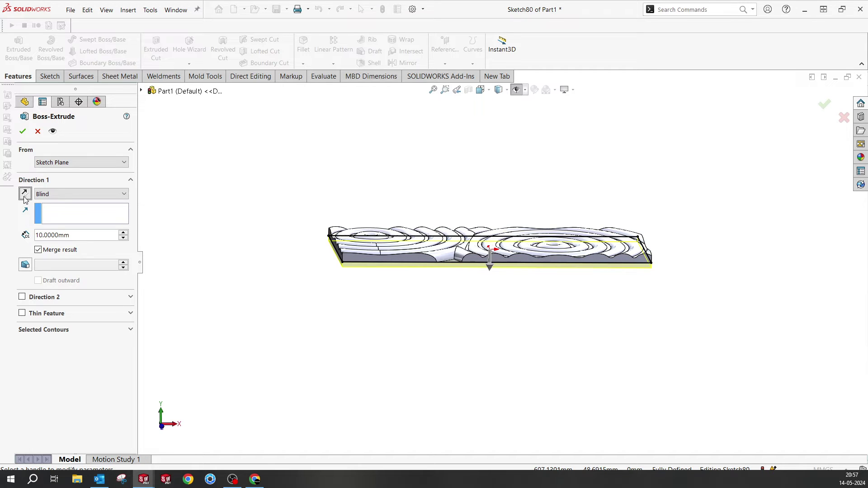
{"action": "double_click", "coordinate": [71, 235]}
{"action": "key", "text": "Return"}
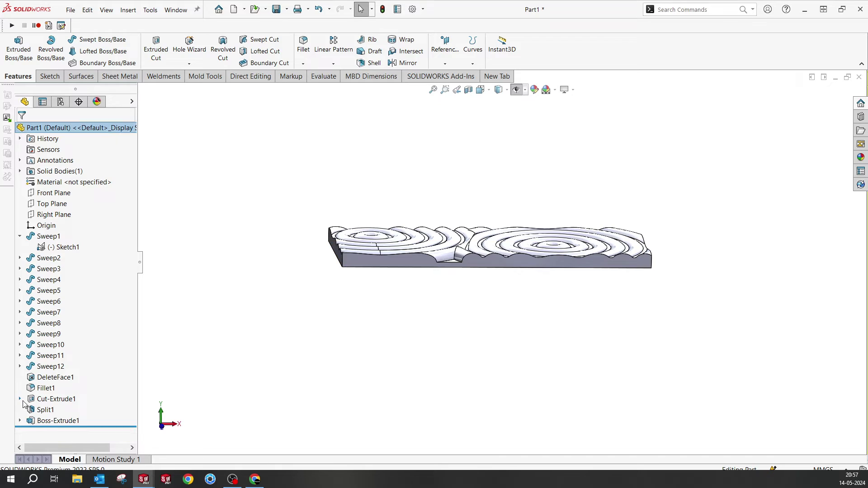
Orbit the panel and return to Top view to check the finished base.
{"action": "middle_click_drag", "start_coordinate": [452, 372], "coordinate": [640, 405]}
{"action": "key", "text": "ctrl+5"}
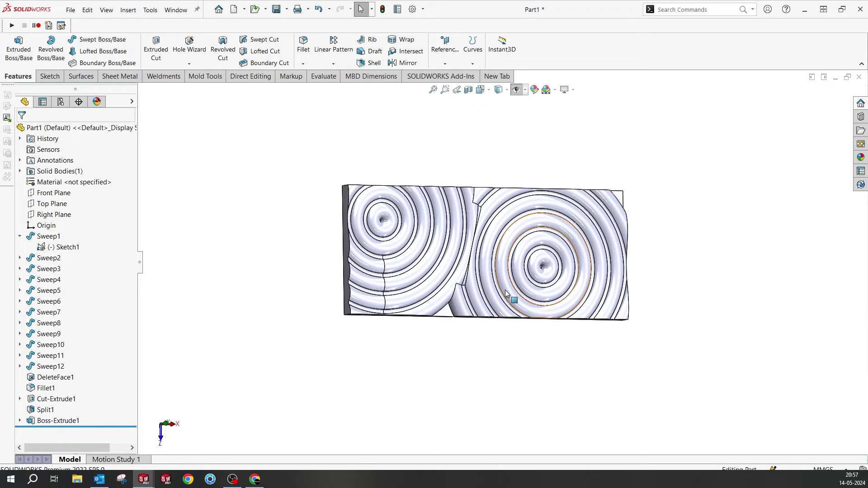
{"action": "middle_click_drag", "start_coordinate": [506, 289], "coordinate": [500, 325]}
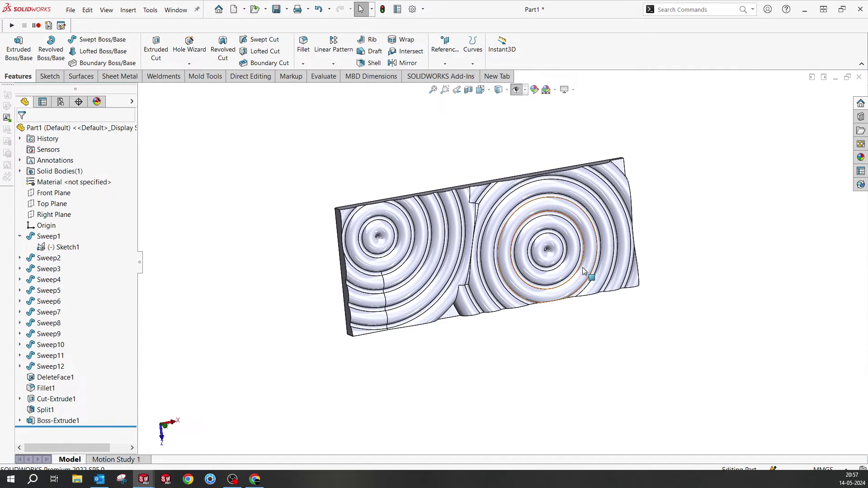
{"action": "key", "text": "ctrl+5"}
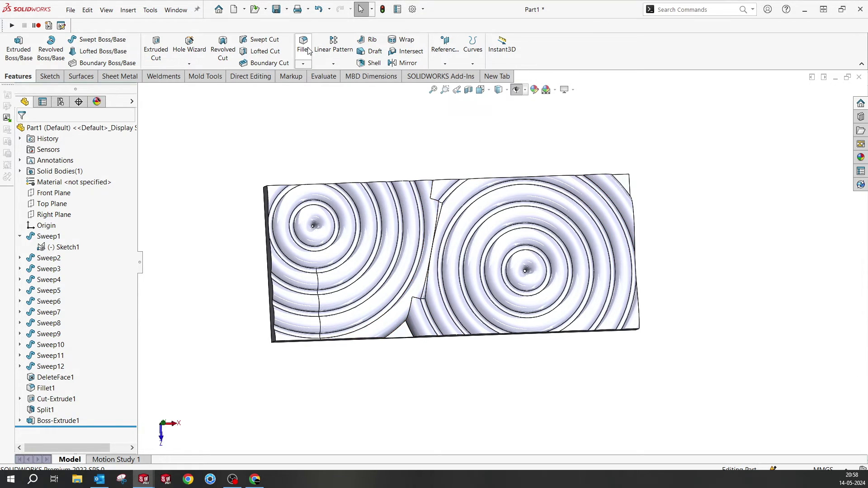
Round five relief-seam edges and the panel's right-end edge with a 5 mm fillet, then view from Top.
{"action": "middle_click_drag", "start_coordinate": [440, 227], "coordinate": [436, 158]}
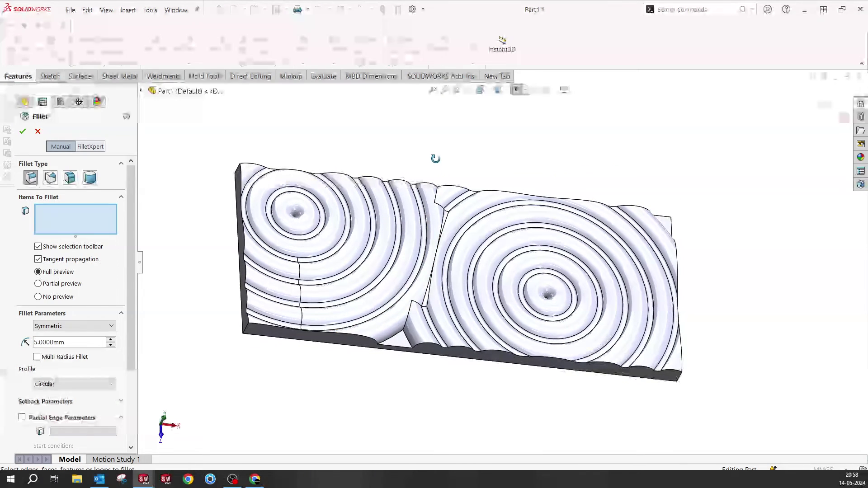
{"action": "left_click", "coordinate": [438, 193]}
{"action": "left_click", "coordinate": [444, 206]}
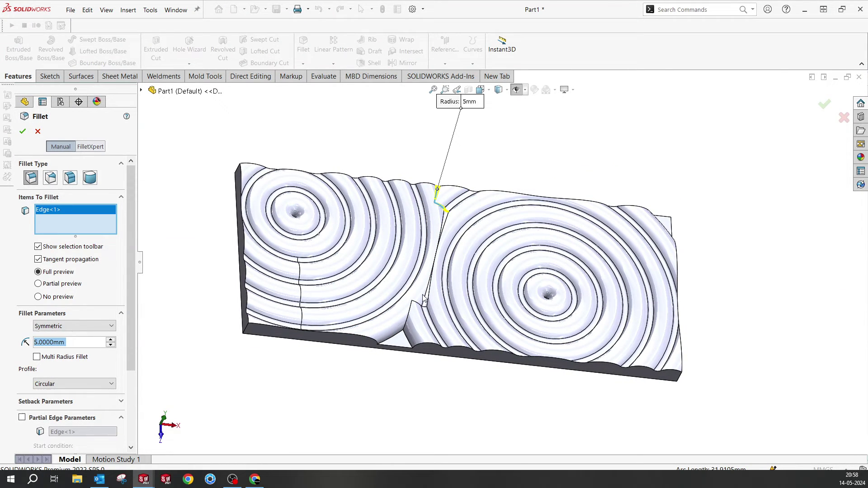
{"action": "left_click", "coordinate": [411, 319]}
{"action": "left_click", "coordinate": [405, 336]}
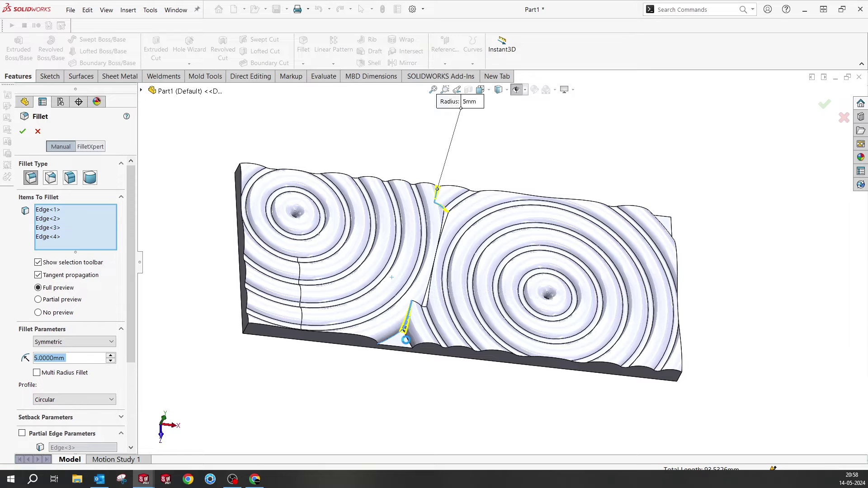
{"action": "left_click", "coordinate": [404, 340]}
{"action": "middle_click_drag", "start_coordinate": [682, 253], "coordinate": [658, 245]}
{"action": "left_click", "coordinate": [663, 242]}
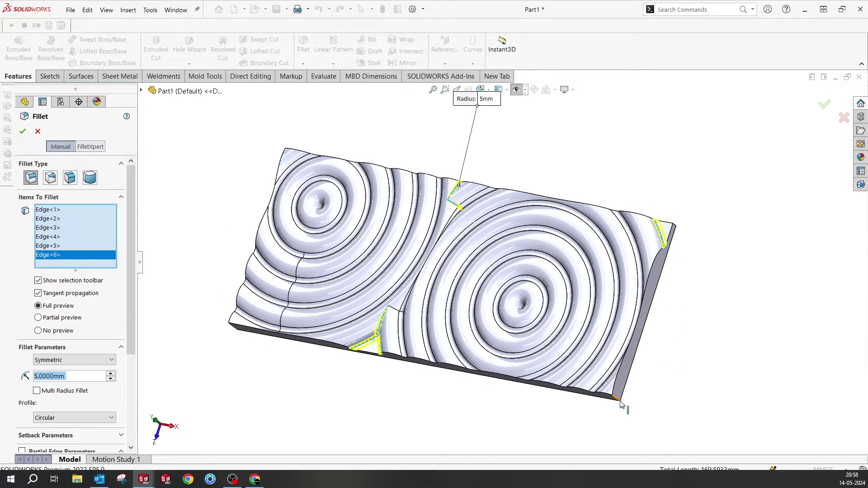
{"action": "middle_click_drag", "start_coordinate": [655, 316], "coordinate": [642, 305]}
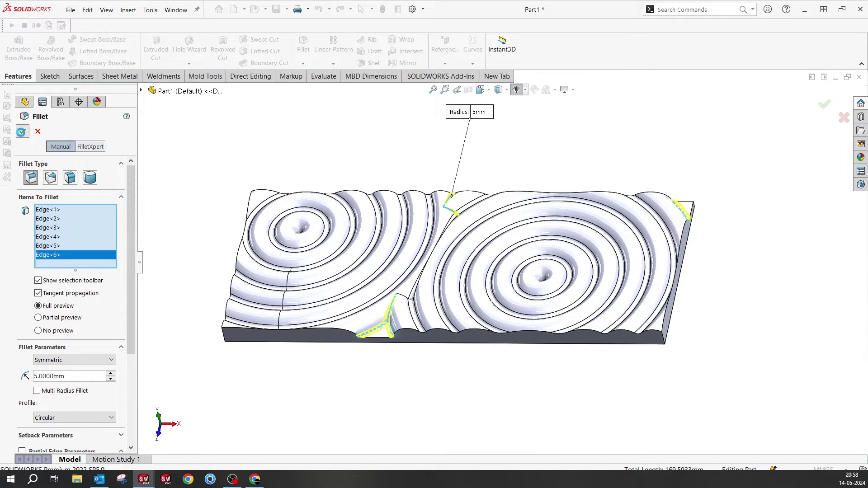
{"action": "key", "text": "Return"}
{"action": "middle_click_drag", "start_coordinate": [430, 153], "coordinate": [381, 265]}
{"action": "key", "text": "ctrl+5"}
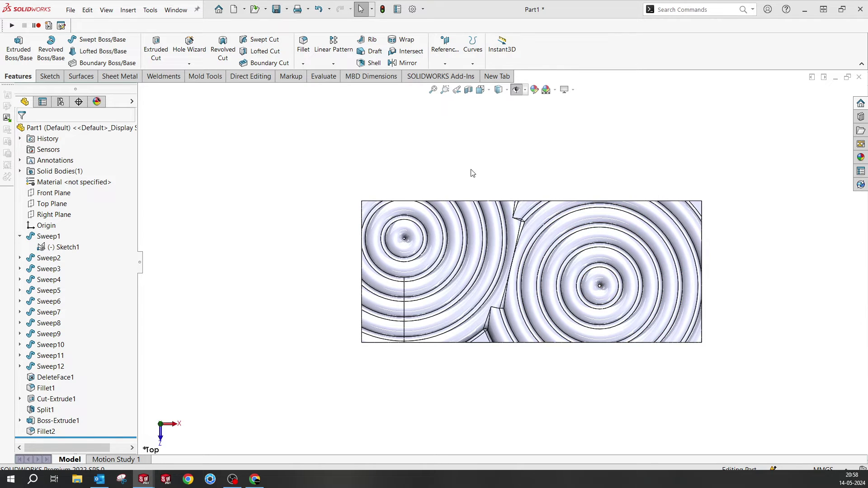
Start a sketch on the Top Plane and draw a corner rectangle across the panel's right end.
{"action": "scroll", "coordinate": [723, 244], "scroll_direction": "down", "scroll_amount": 3}
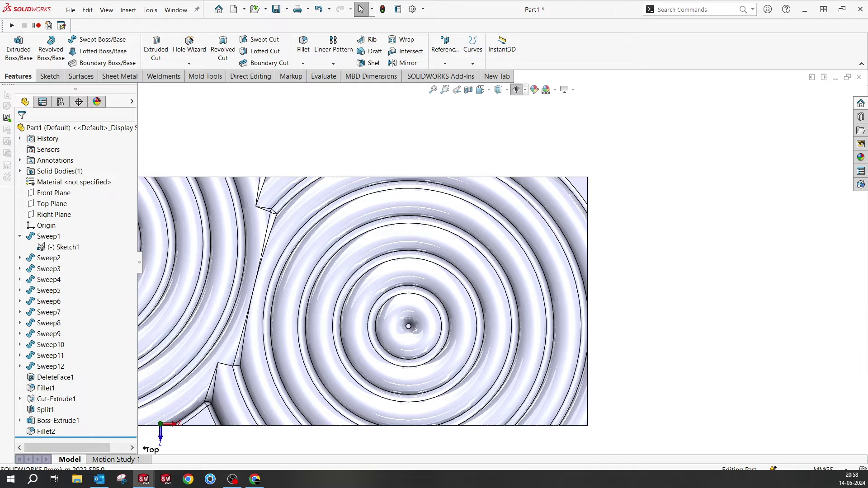
{"action": "left_click", "coordinate": [50, 204]}
{"action": "left_click", "coordinate": [62, 195]}
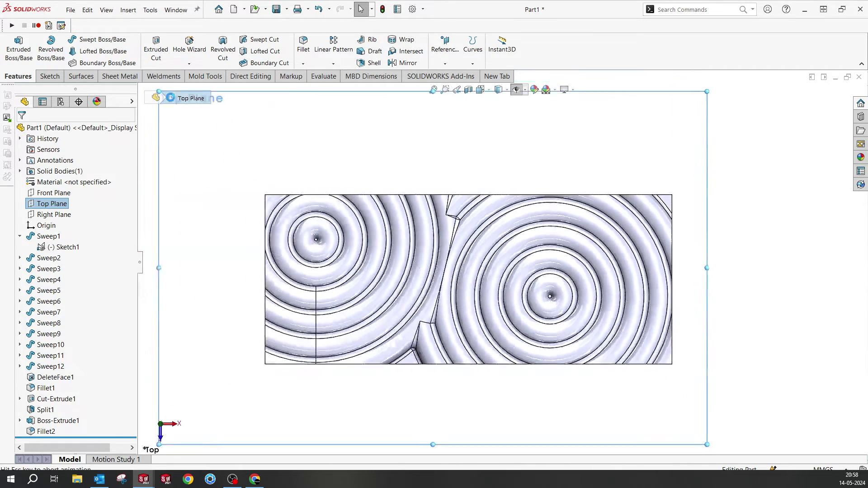
{"action": "left_click", "coordinate": [93, 51]}
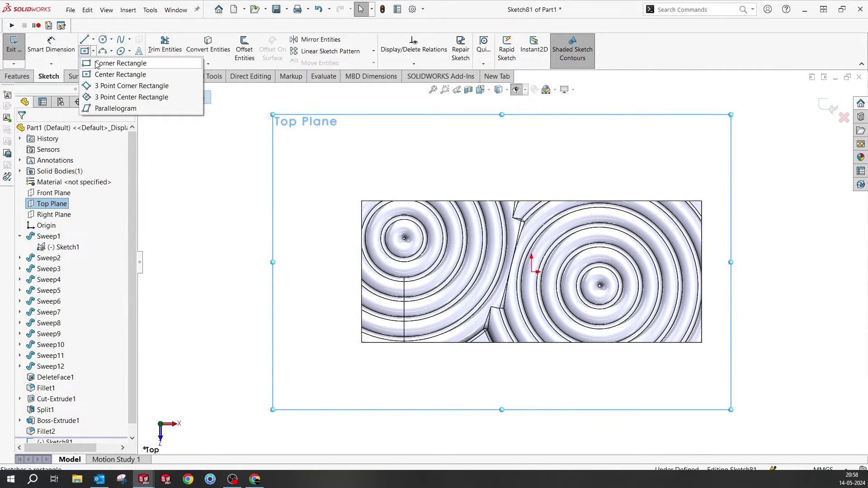
{"action": "left_click", "coordinate": [120, 64]}
{"action": "scroll", "coordinate": [651, 219], "scroll_direction": "down", "scroll_amount": 3}
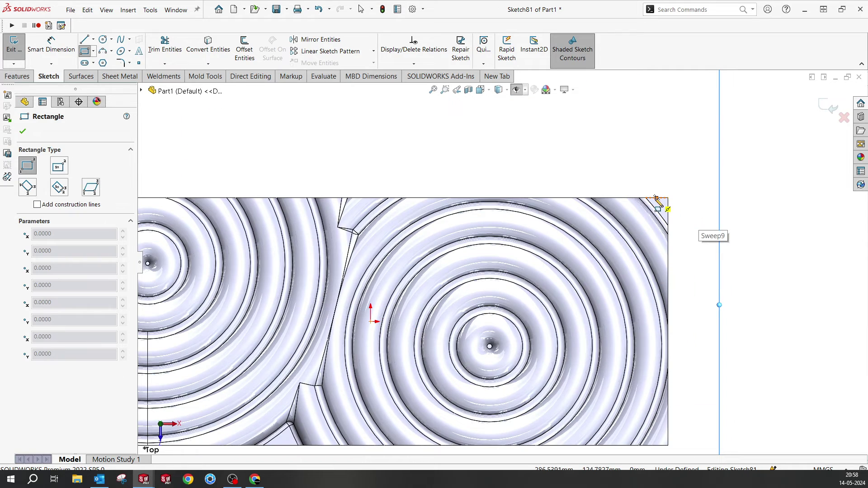
{"action": "left_click", "coordinate": [666, 204]}
{"action": "scroll", "coordinate": [661, 304], "scroll_direction": "up", "scroll_amount": 2}
{"action": "scroll", "coordinate": [582, 349], "scroll_direction": "down", "scroll_amount": 5}
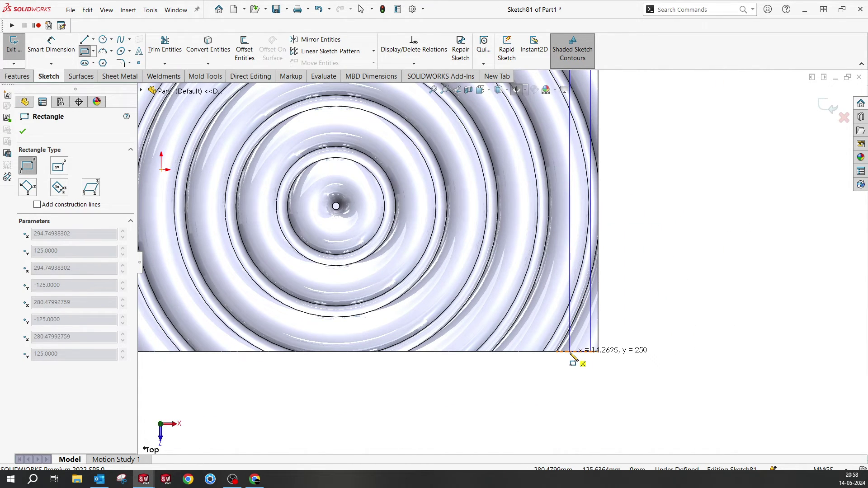
{"action": "left_click", "coordinate": [574, 356]}
{"action": "key", "text": "Escape"}
{"action": "scroll", "coordinate": [513, 159], "scroll_direction": "up", "scroll_amount": 6}
{"action": "scroll", "coordinate": [536, 201], "scroll_direction": "down", "scroll_amount": 5}
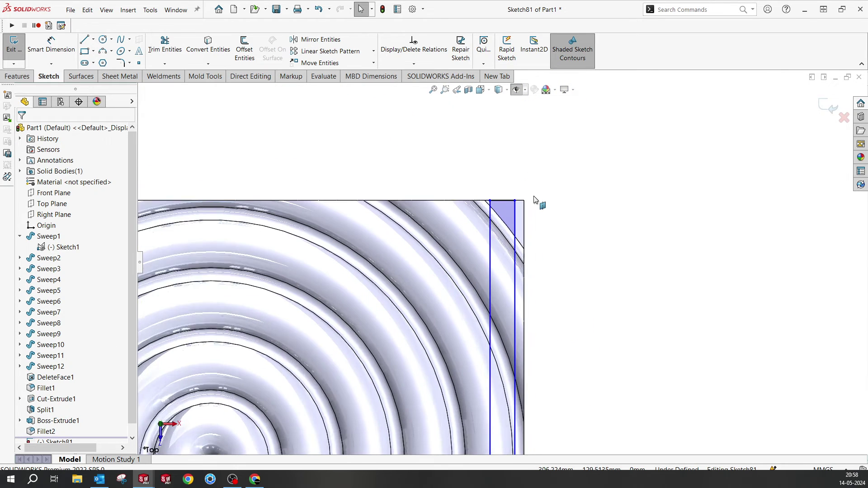
Dimension the rectangle 6 mm from the panel's right end and 6 mm wide.
{"action": "key", "text": "d"}
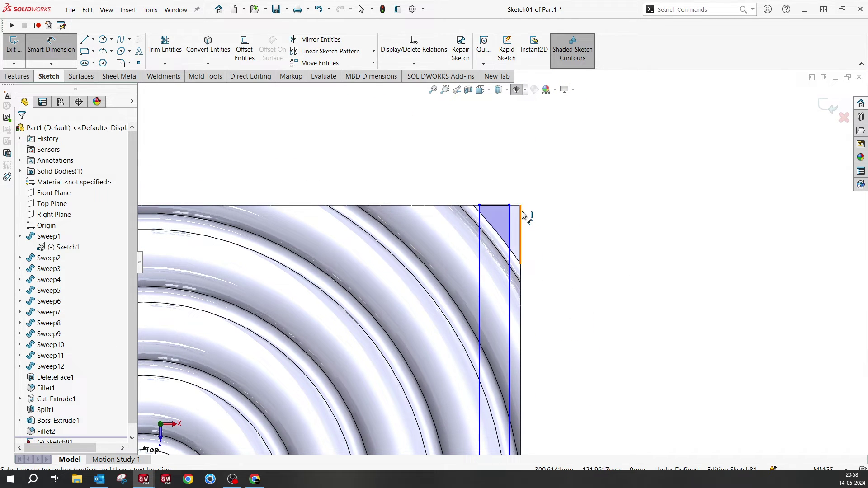
{"action": "left_click", "coordinate": [520, 224]}
{"action": "left_click", "coordinate": [510, 222]}
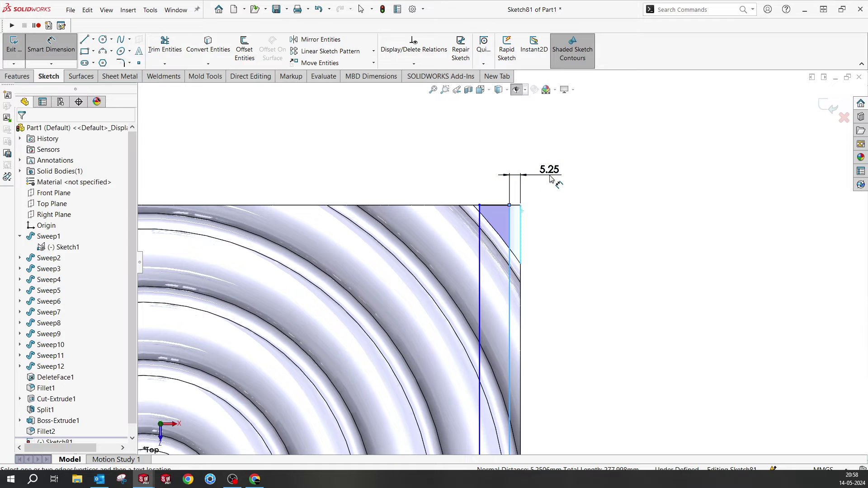
{"action": "left_click", "coordinate": [551, 179]}
{"action": "type", "text": "6.00mm"}
{"action": "key", "text": "Return"}
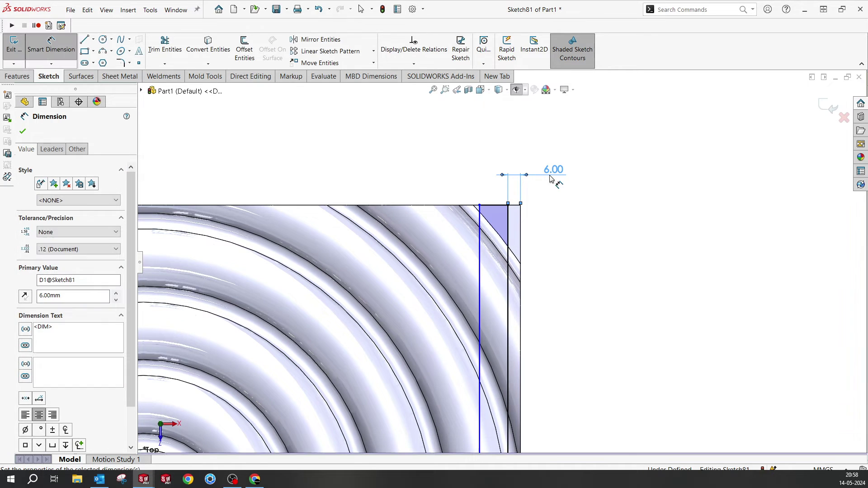
{"action": "left_click", "coordinate": [493, 205]}
{"action": "left_click", "coordinate": [447, 180]}
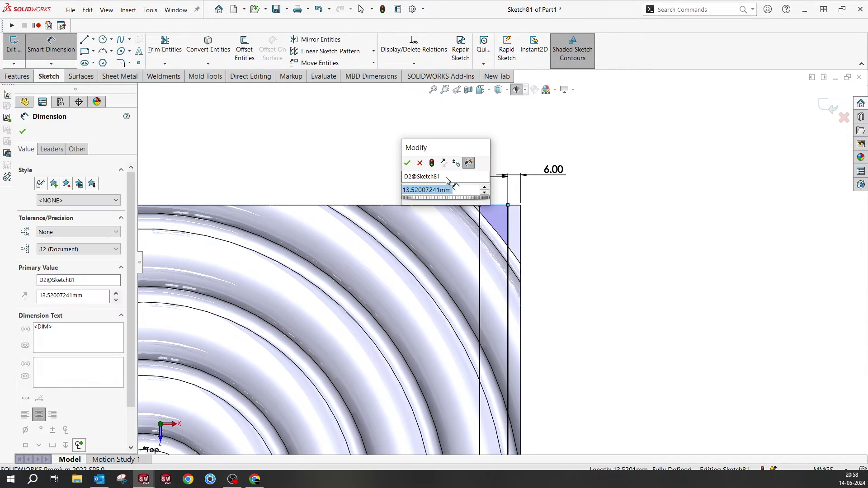
{"action": "type", "text": "6"}
{"action": "key", "text": "Return"}
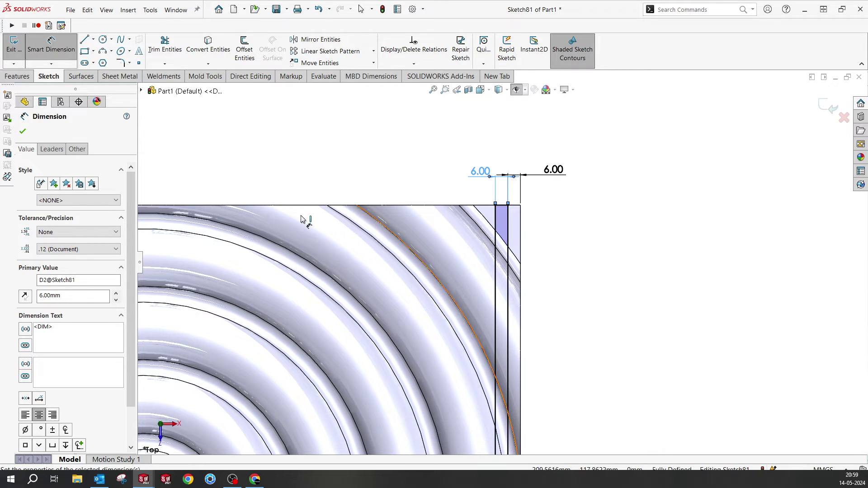
Extrude-cut the 6 mm rectangle Through All in both directions, keeping all resulting bodies.
{"action": "left_click", "coordinate": [23, 131]}
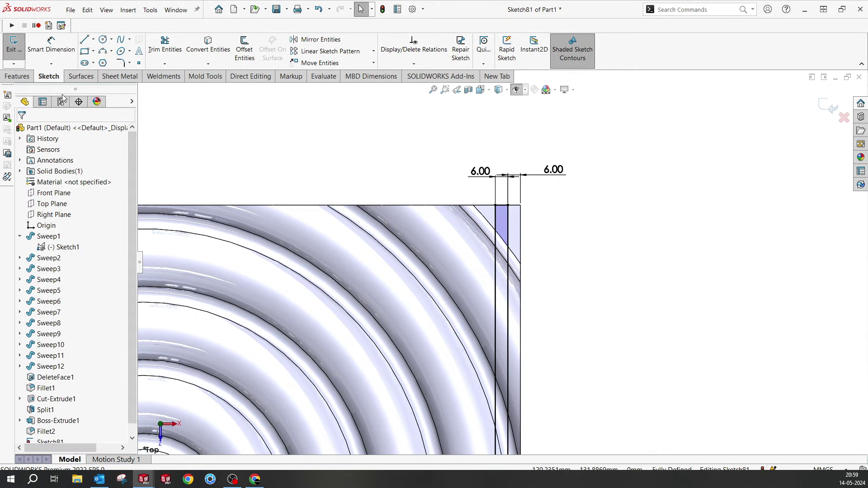
{"action": "left_click", "coordinate": [17, 76]}
{"action": "left_click", "coordinate": [159, 54]}
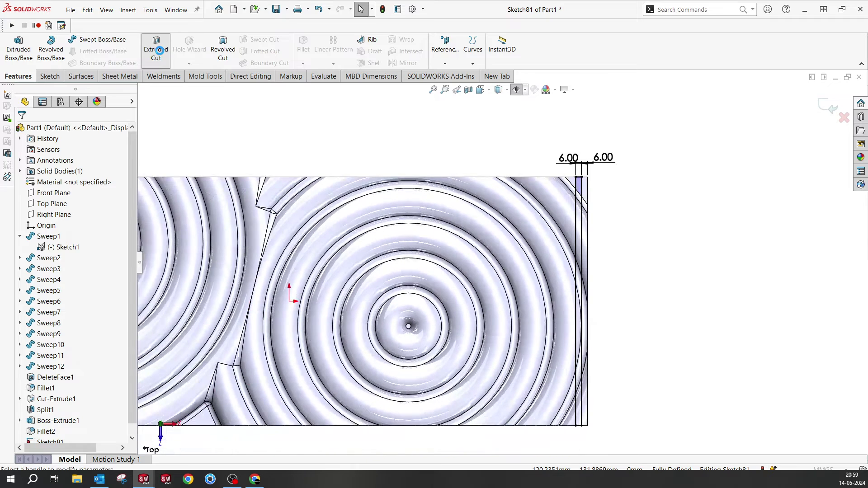
{"action": "left_click", "coordinate": [69, 195]}
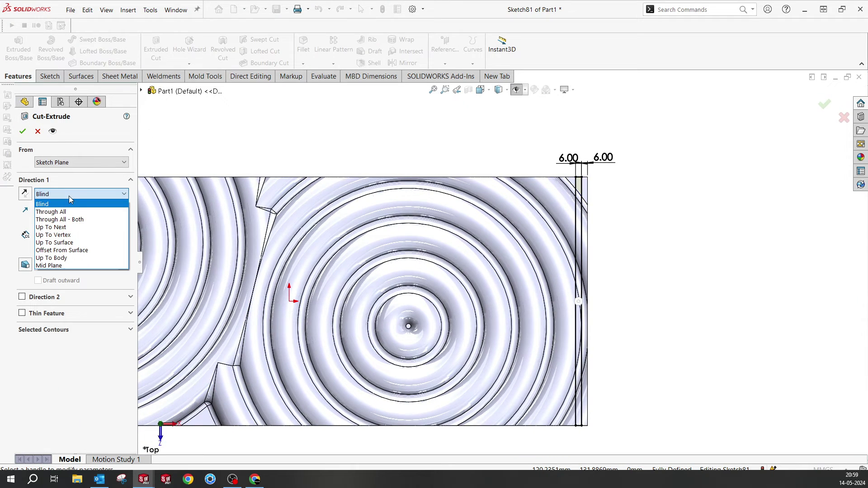
{"action": "left_click", "coordinate": [77, 219]}
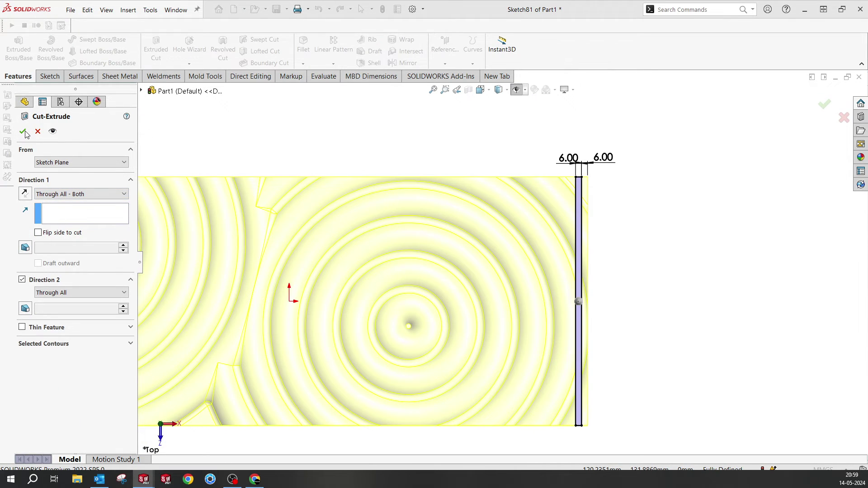
{"action": "key", "text": "Return"}
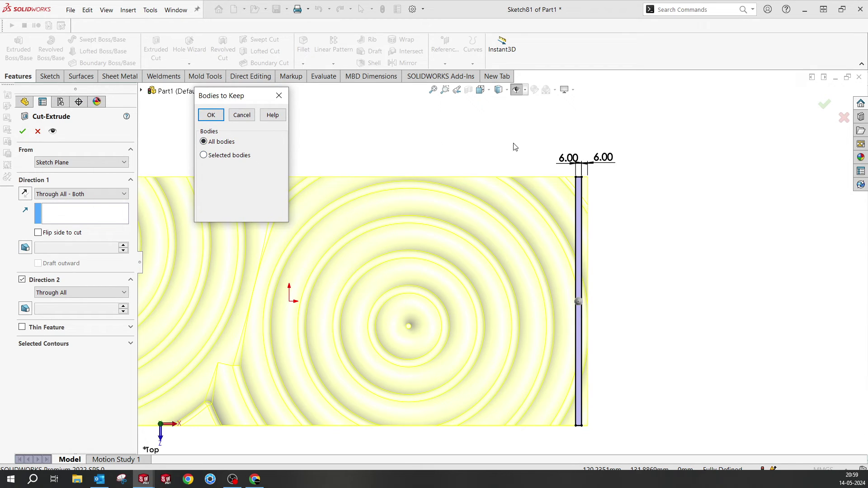
{"action": "left_click", "coordinate": [215, 118]}
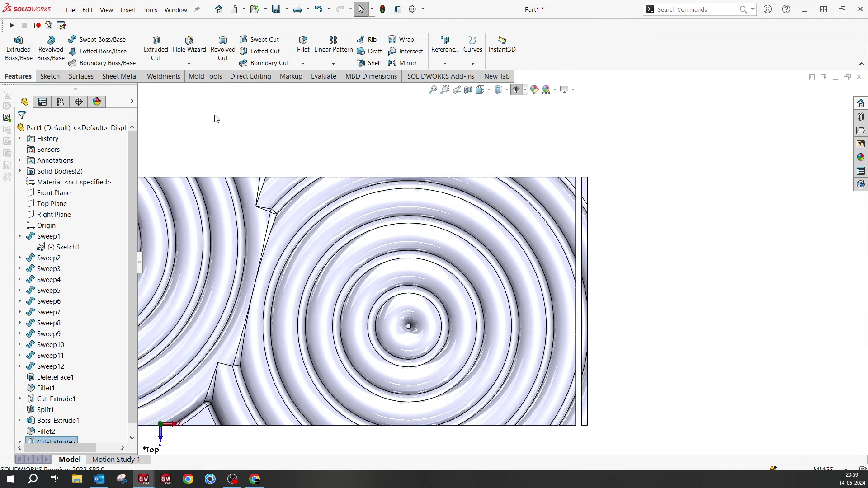
Set up a linear pattern of the slot cut along the left face with 12 mm spacing.
{"action": "left_click", "coordinate": [333, 63]}
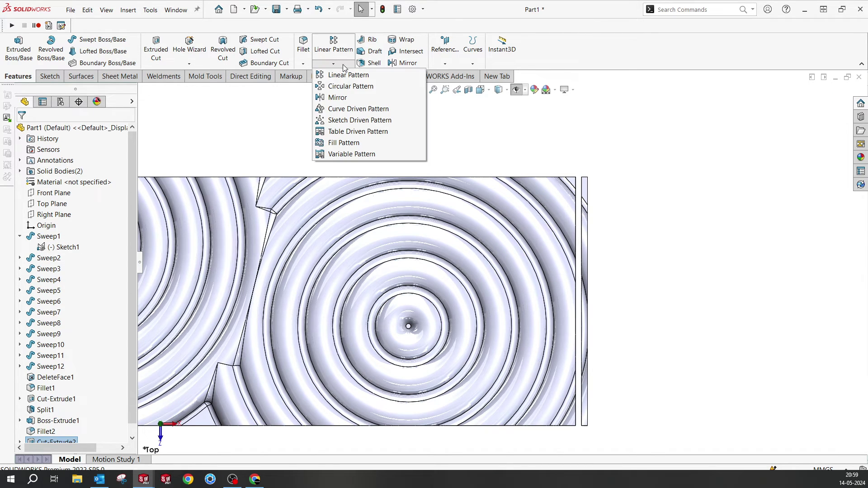
{"action": "left_click", "coordinate": [347, 75]}
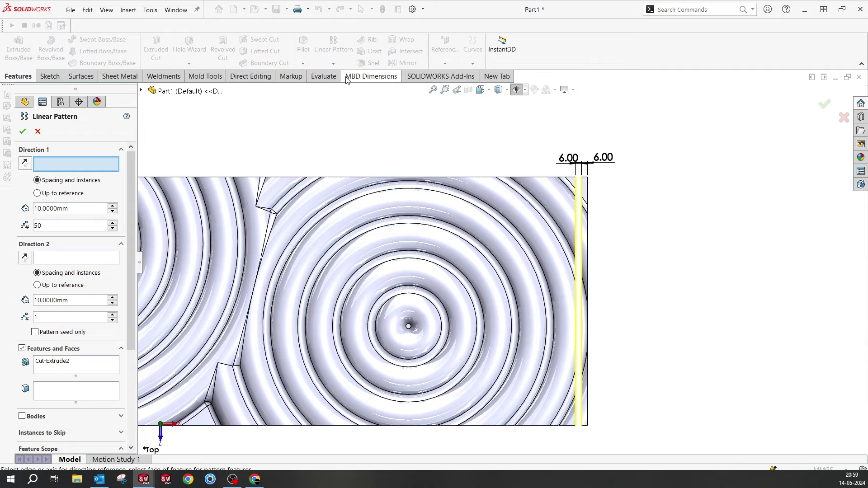
{"action": "middle_click_drag", "start_coordinate": [149, 168], "coordinate": [237, 271]}
{"action": "left_click", "coordinate": [188, 269]}
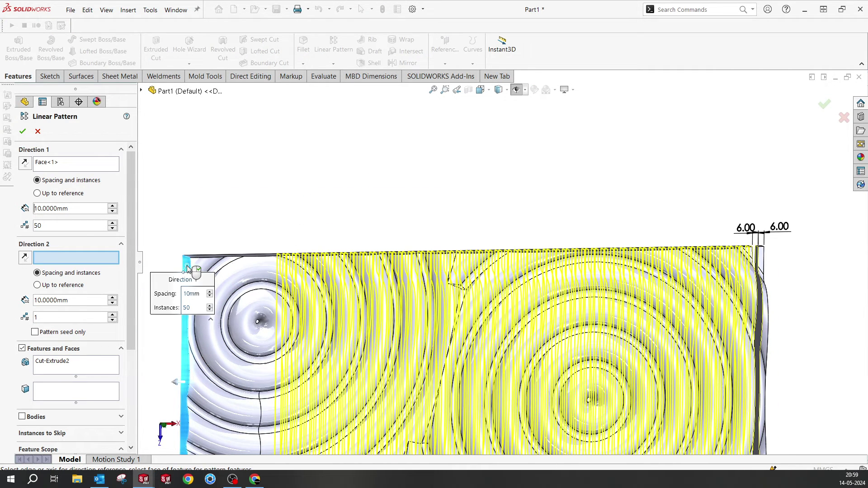
{"action": "middle_click_drag", "start_coordinate": [385, 213], "coordinate": [371, 197]}
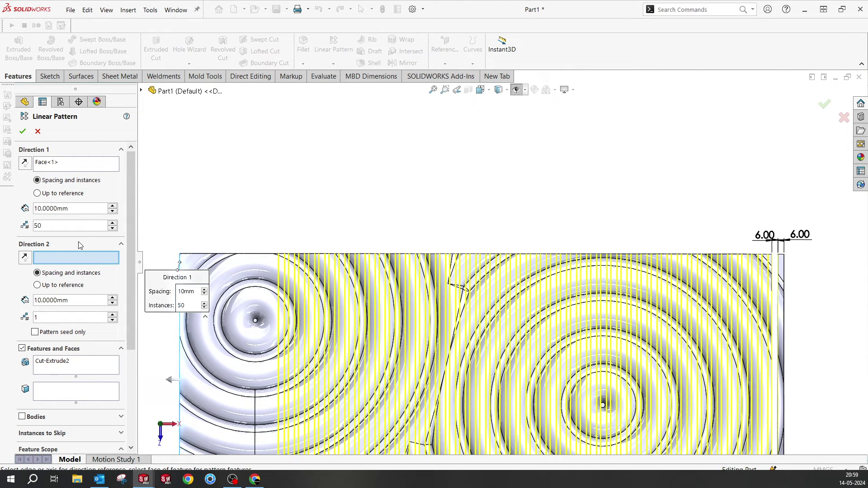
{"action": "left_click", "coordinate": [77, 213]}
{"action": "type", "text": "12"}
{"action": "key", "text": "Return"}
Accept the 50-instance pattern, keep all bodies, and fit the slatted model in a tilted view.
{"action": "scroll", "coordinate": [776, 226], "scroll_direction": "down", "scroll_amount": 5}
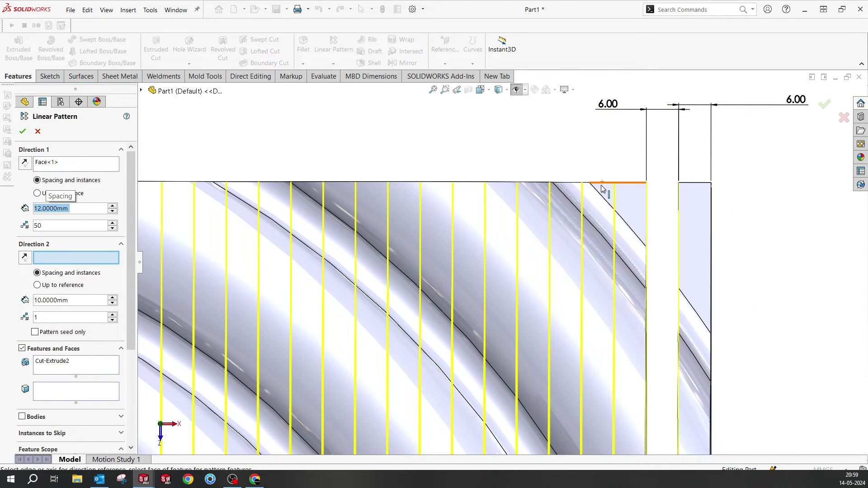
{"action": "scroll", "coordinate": [640, 188], "scroll_direction": "up", "scroll_amount": 6}
{"action": "scroll", "coordinate": [385, 250], "scroll_direction": "down", "scroll_amount": 5}
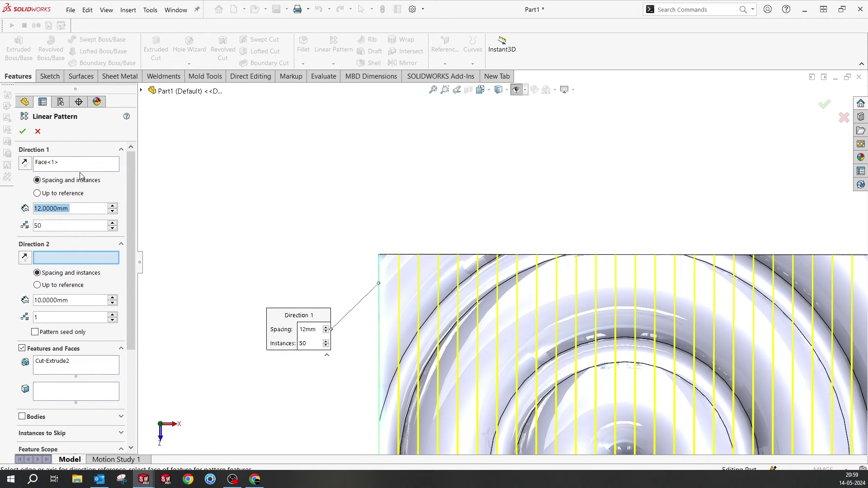
{"action": "left_click", "coordinate": [23, 131]}
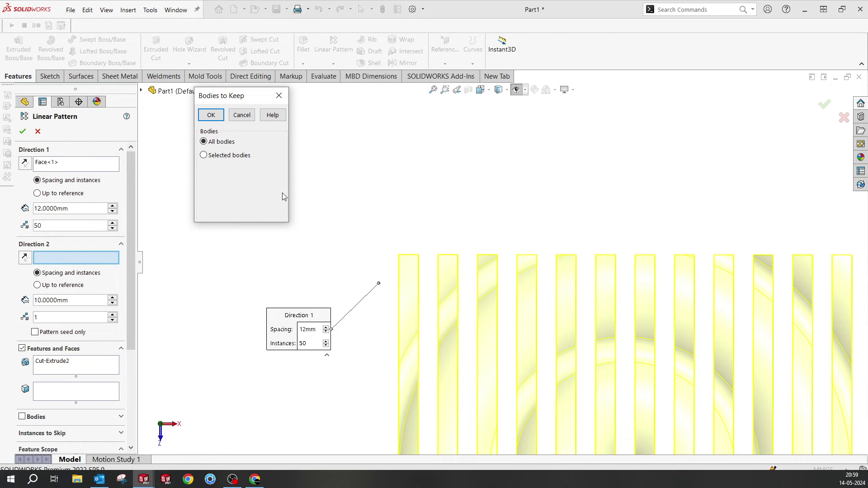
{"action": "left_click", "coordinate": [212, 115]}
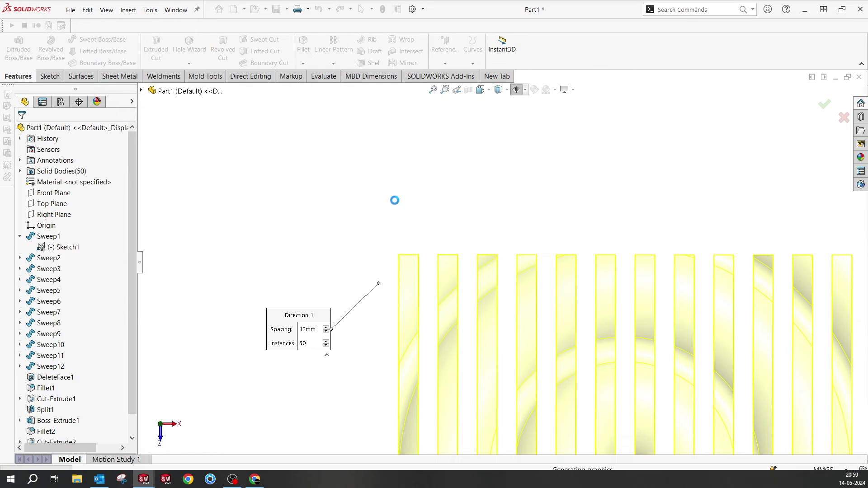
{"action": "key", "text": "f"}
{"action": "middle_click_drag", "start_coordinate": [588, 244], "coordinate": [601, 194]}
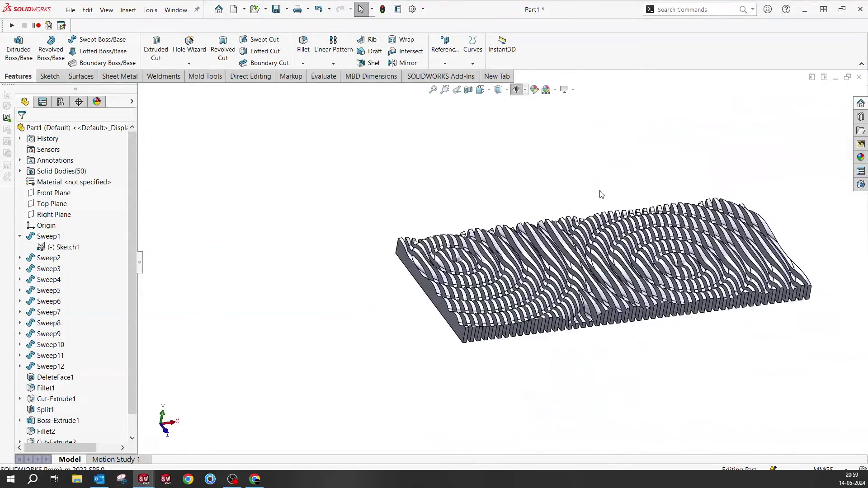
{"action": "scroll", "coordinate": [695, 231], "scroll_direction": "down", "scroll_amount": 3}
{"action": "scroll", "coordinate": [306, 362], "scroll_direction": "down", "scroll_amount": 3}
{"action": "left_click", "coordinate": [321, 350]}
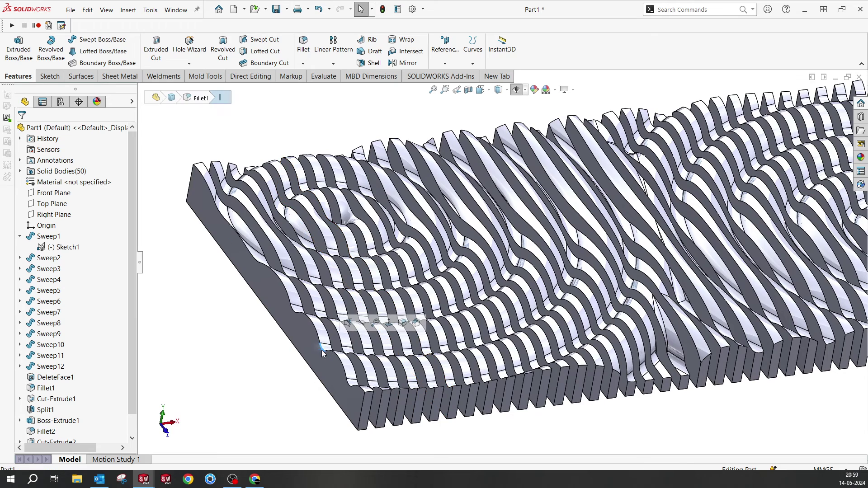
{"action": "right_click", "coordinate": [331, 361]}
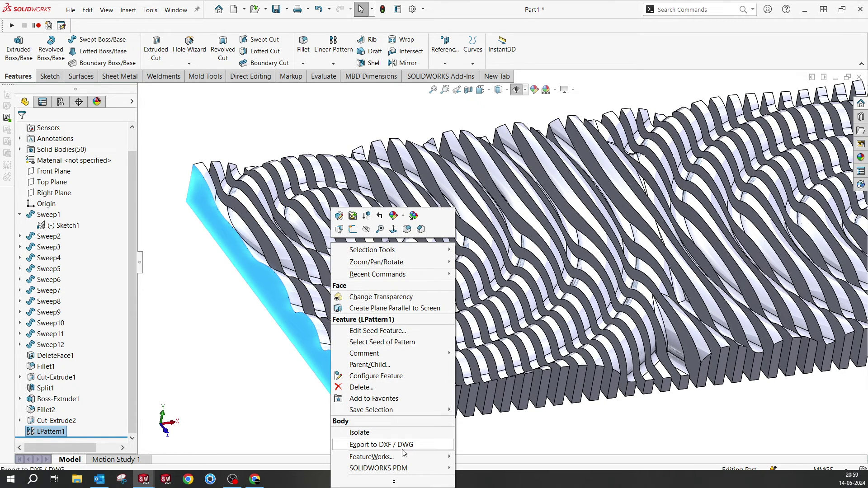
{"action": "left_click", "coordinate": [226, 355]}
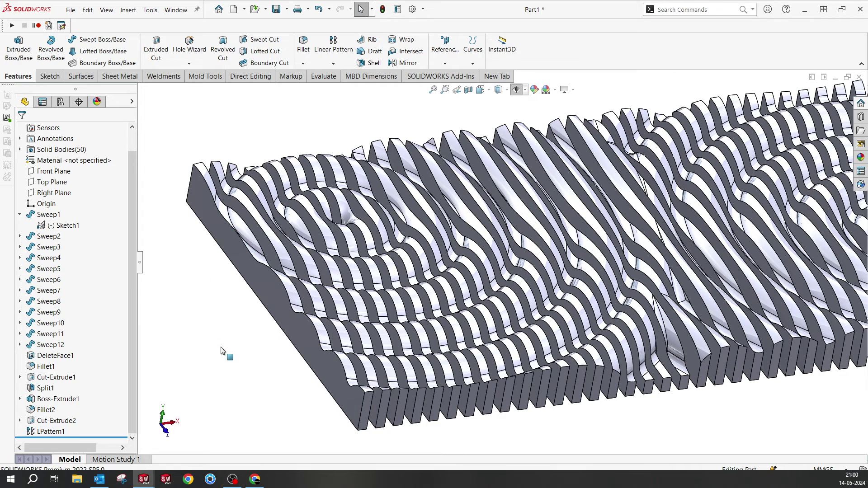
{"action": "left_click", "coordinate": [312, 327]}
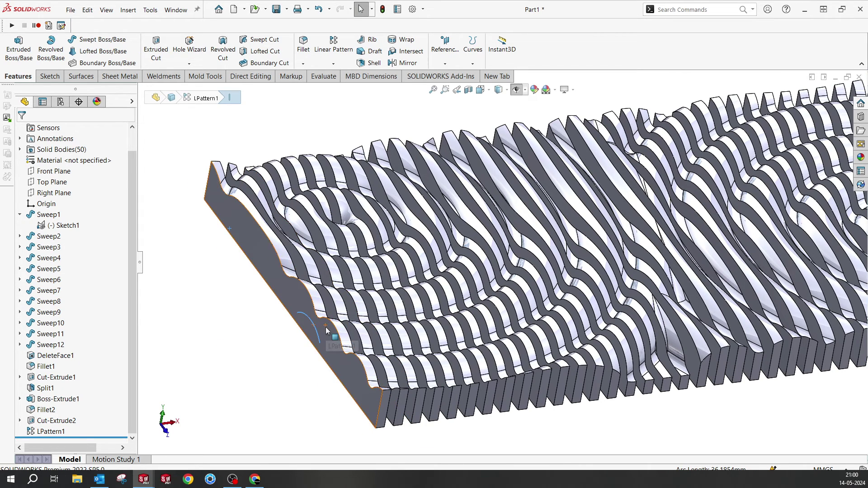
{"action": "left_click", "coordinate": [310, 332]}
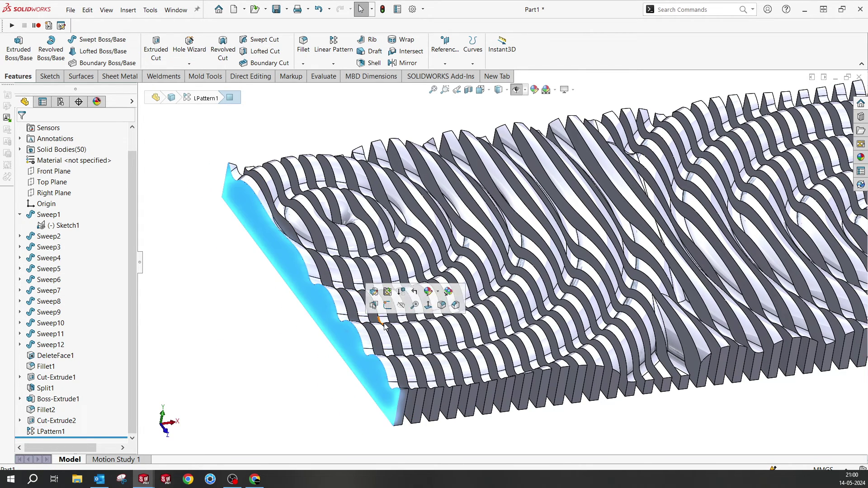
{"action": "left_click", "coordinate": [401, 301]}
{"action": "key", "text": "ctrl+z"}
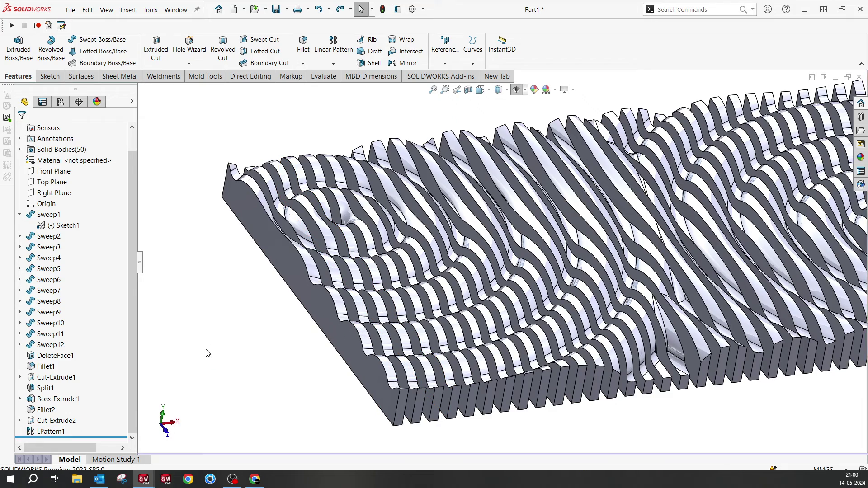
{"action": "scroll", "coordinate": [565, 195], "scroll_direction": "up", "scroll_amount": 4}
{"action": "middle_click_drag", "start_coordinate": [565, 196], "coordinate": [654, 188]}
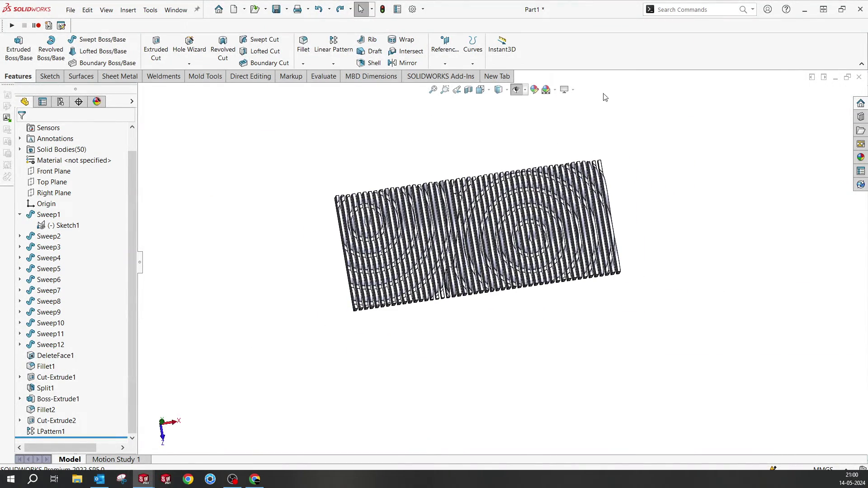
Assign Balsa from the Woods category as the part material, comparing Pine and Teak appearances first.
{"action": "right_click", "coordinate": [68, 161]}
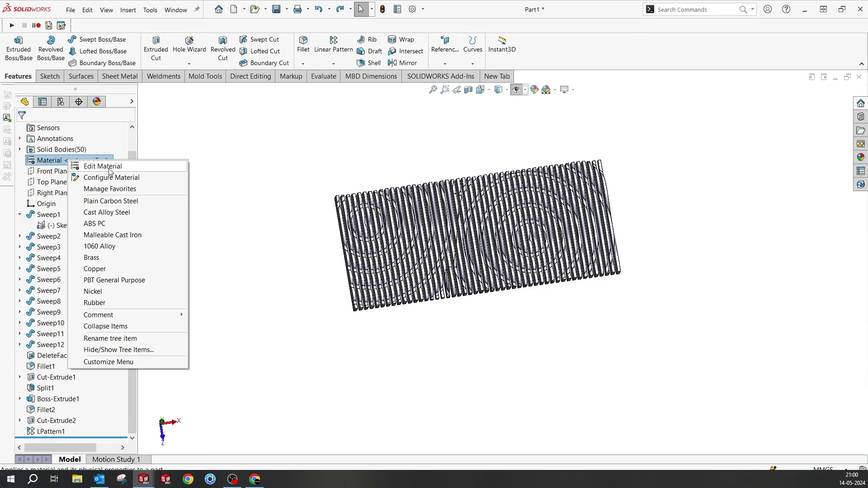
{"action": "left_click", "coordinate": [103, 166]}
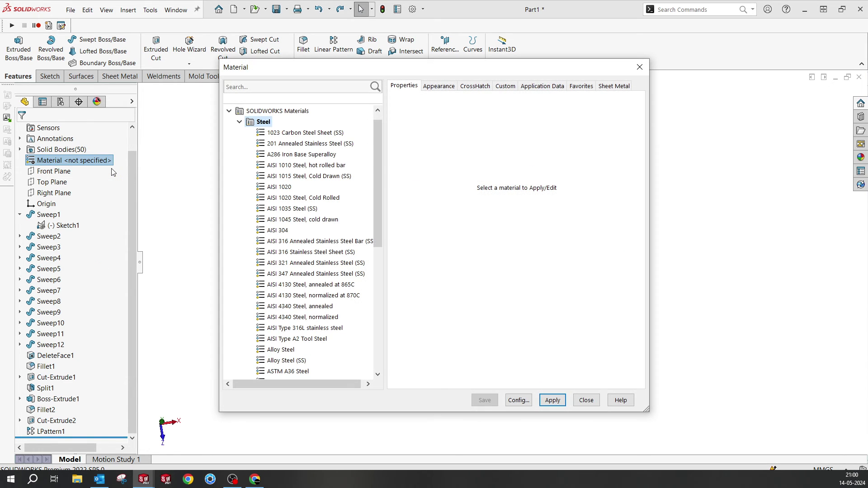
{"action": "left_click", "coordinate": [240, 121]}
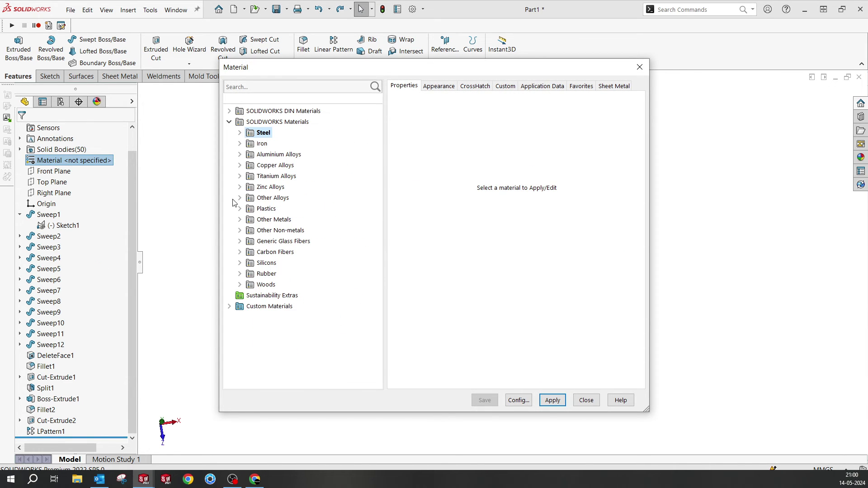
{"action": "left_click", "coordinate": [240, 285]}
{"action": "left_click", "coordinate": [275, 297]}
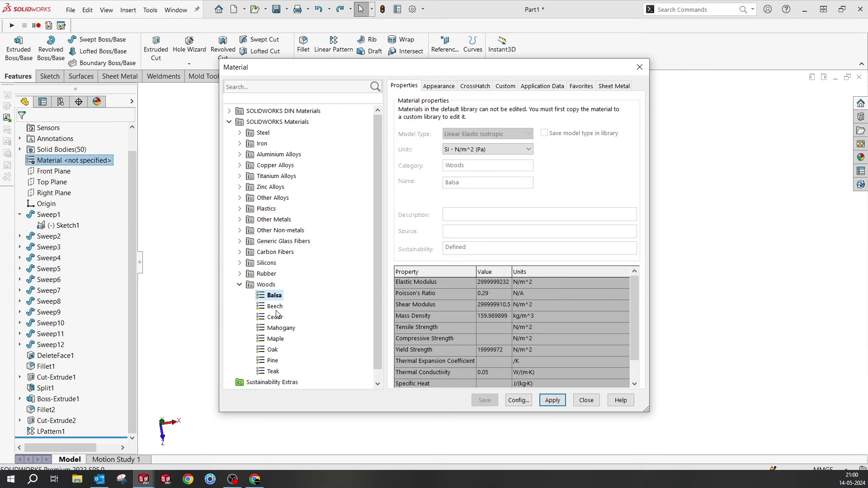
{"action": "left_click", "coordinate": [439, 86]}
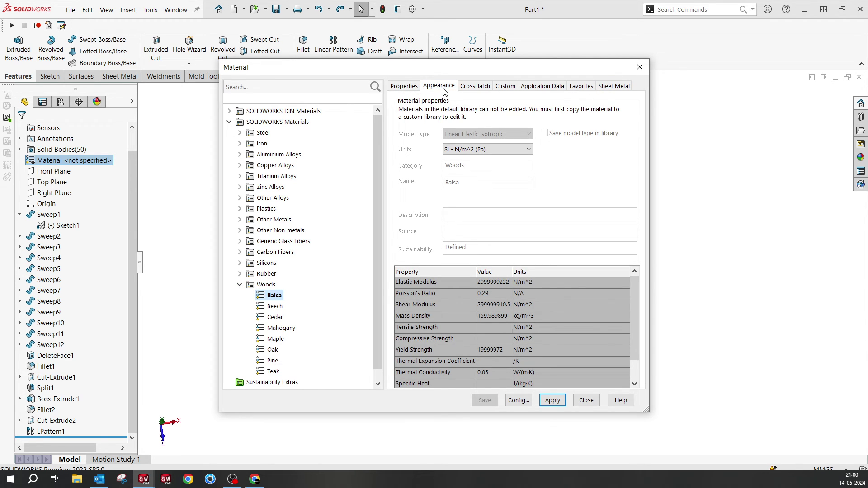
{"action": "left_click", "coordinate": [270, 362]}
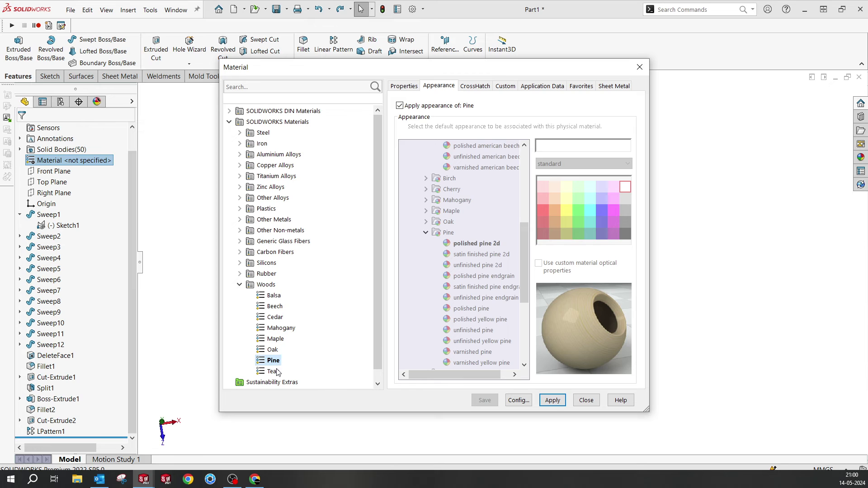
{"action": "left_click", "coordinate": [277, 371]}
{"action": "left_click", "coordinate": [274, 296]}
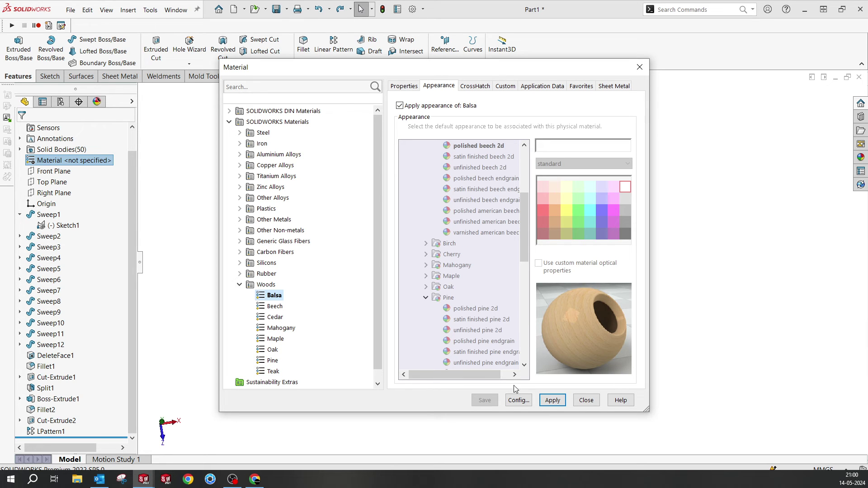
{"action": "left_click", "coordinate": [553, 401]}
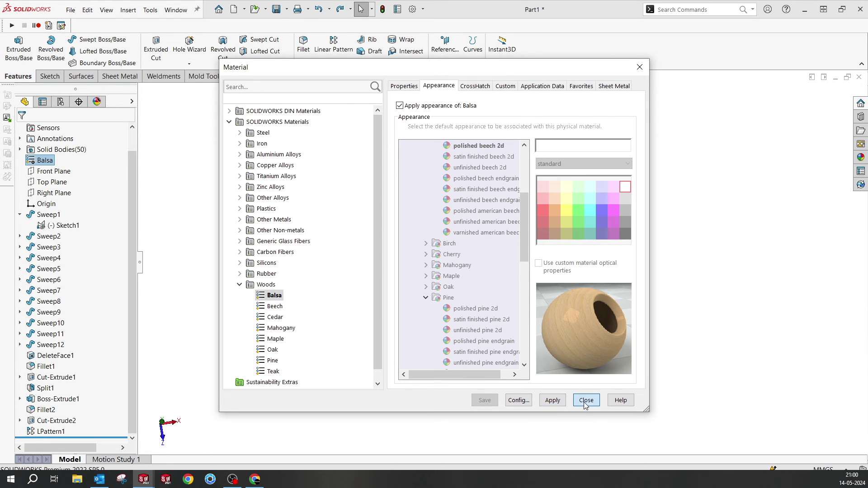
{"action": "left_click", "coordinate": [586, 402]}
{"action": "middle_click_drag", "start_coordinate": [548, 259], "coordinate": [582, 234]}
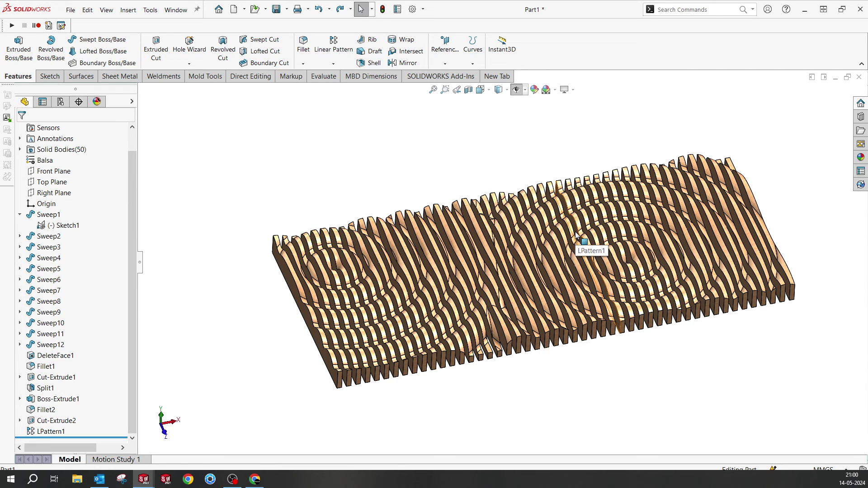
{"action": "middle_click_drag", "start_coordinate": [578, 237], "coordinate": [595, 179]}
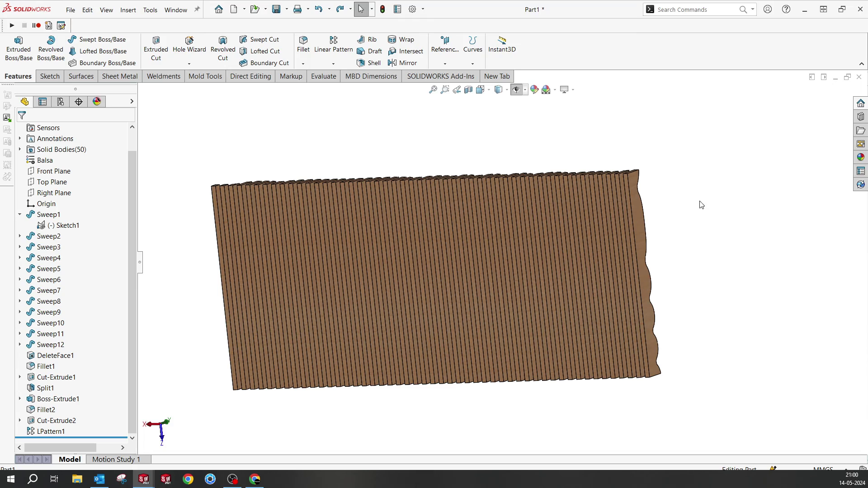
{"action": "mouse_move", "coordinate": [701, 205]}
{"action": "middle_mouse_down"}
{"action": "mouse_move", "coordinate": [571, 227]}
{"action": "mouse_move", "coordinate": [601, 257]}
{"action": "mouse_move", "coordinate": [587, 316]}
{"action": "mouse_move", "coordinate": [594, 299]}
{"action": "middle_mouse_up"}
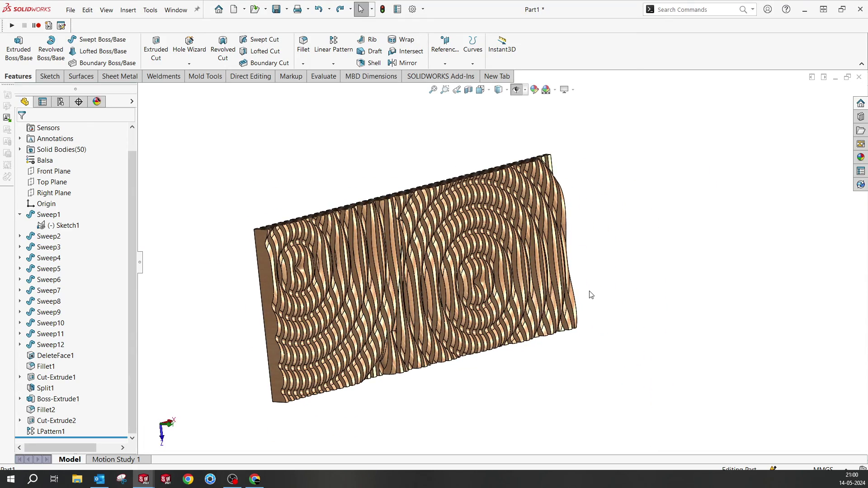